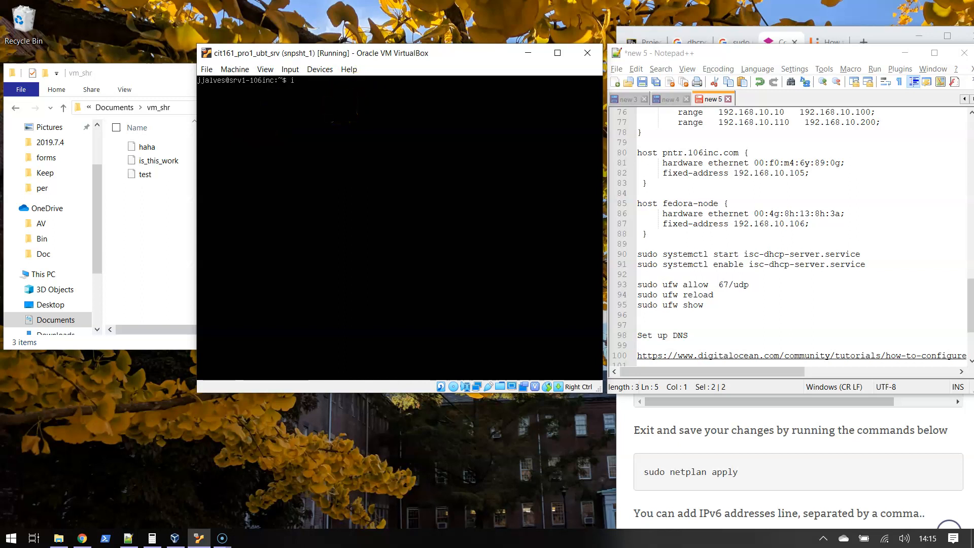
# Run ifconfig to confirm enp0s3 is at 10.161.1.253 with netmask 255.255.255.128
pyautogui.write('fconfig')
pyautogui.press('Return')
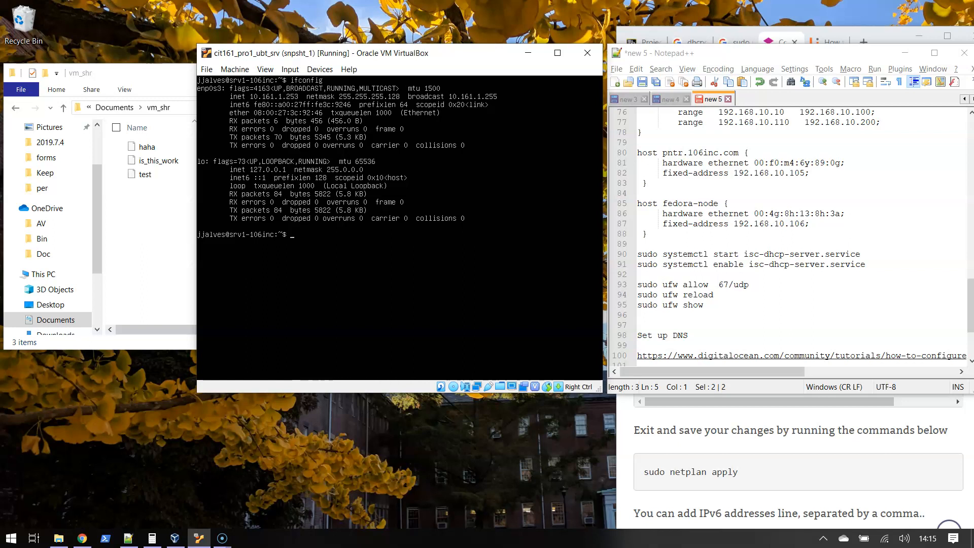
pyautogui.click(330, 82)
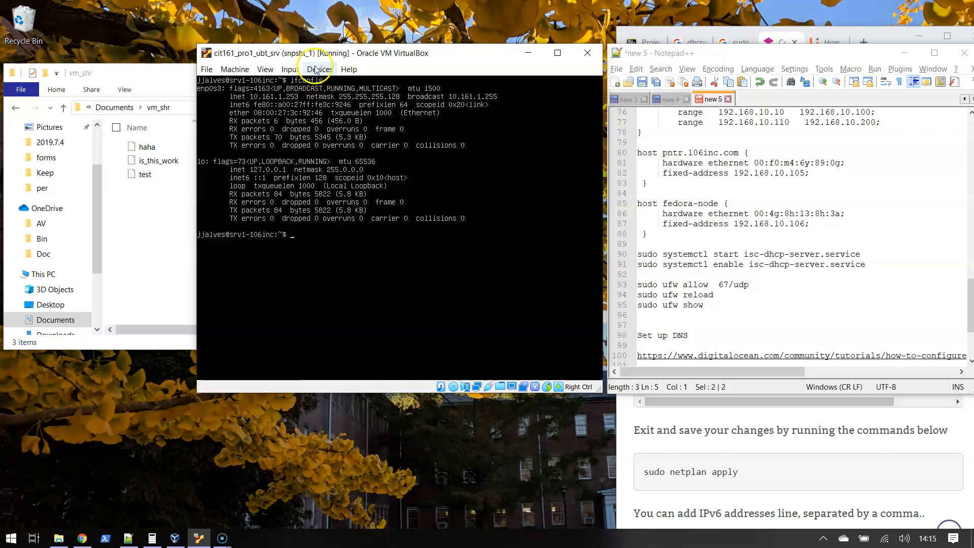
pyautogui.click(320, 69)
pyautogui.click(322, 109)
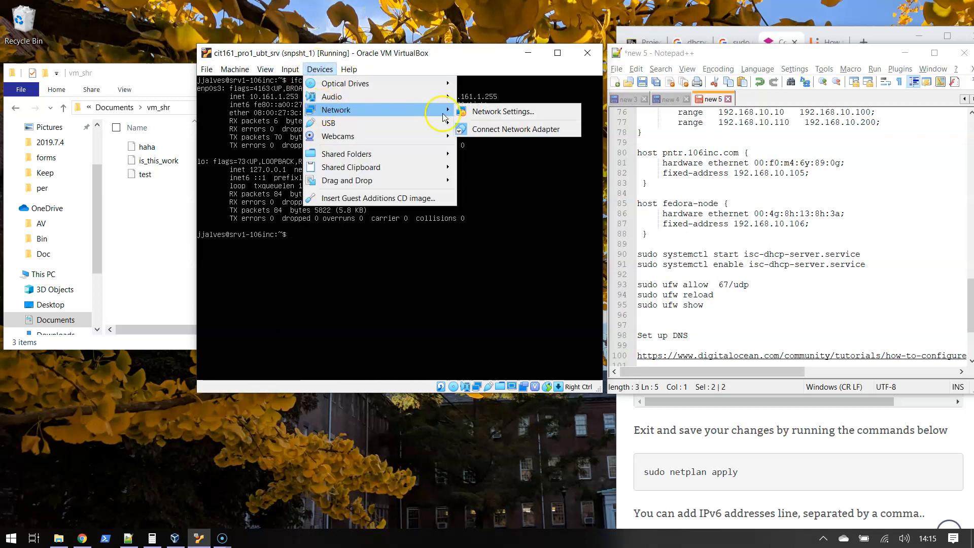
pyautogui.click(482, 114)
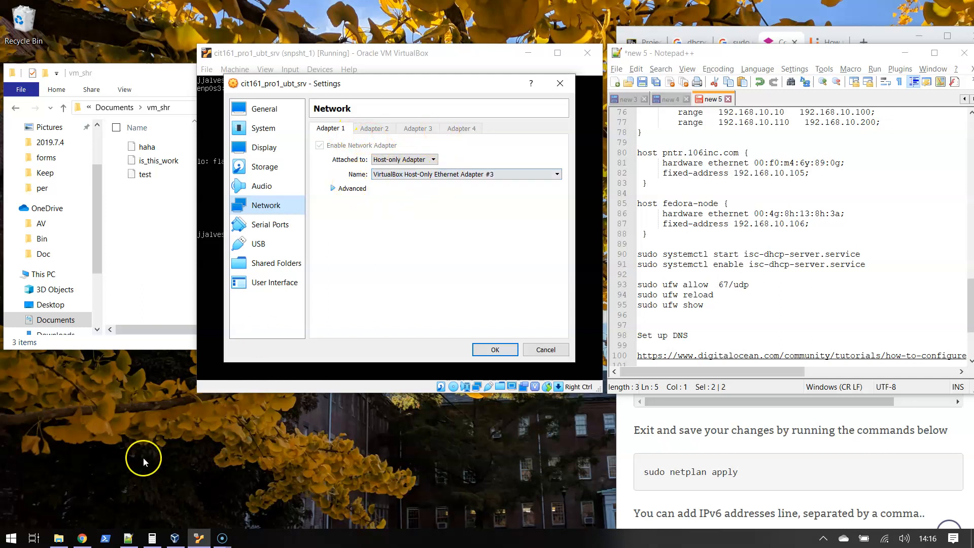
pyautogui.click(542, 349)
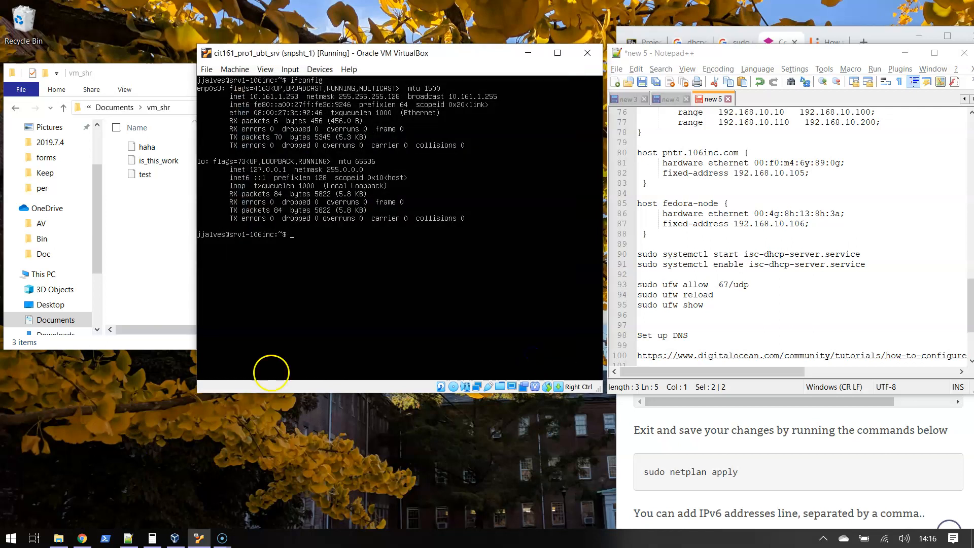
pyautogui.click(11, 539)
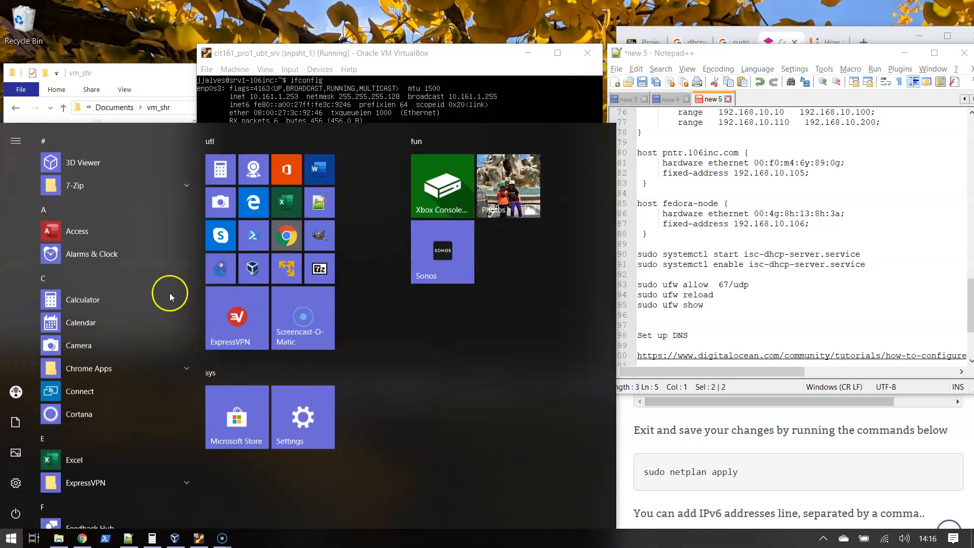
pyautogui.click(254, 269)
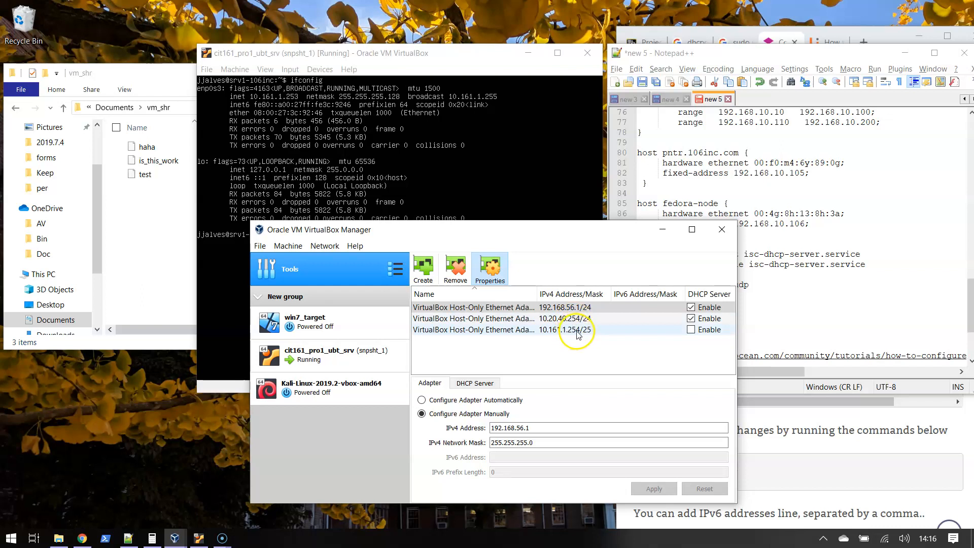
pyautogui.click(722, 236)
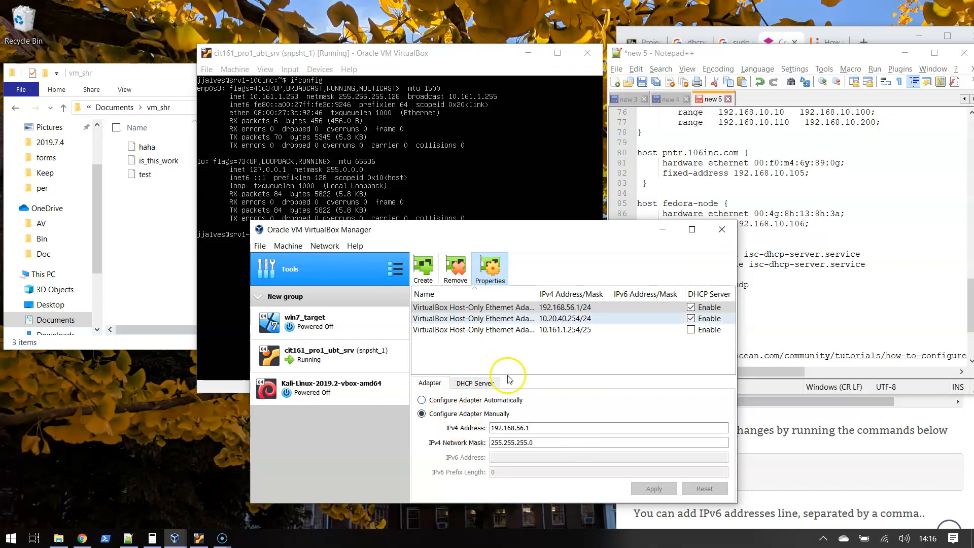
pyautogui.click(727, 225)
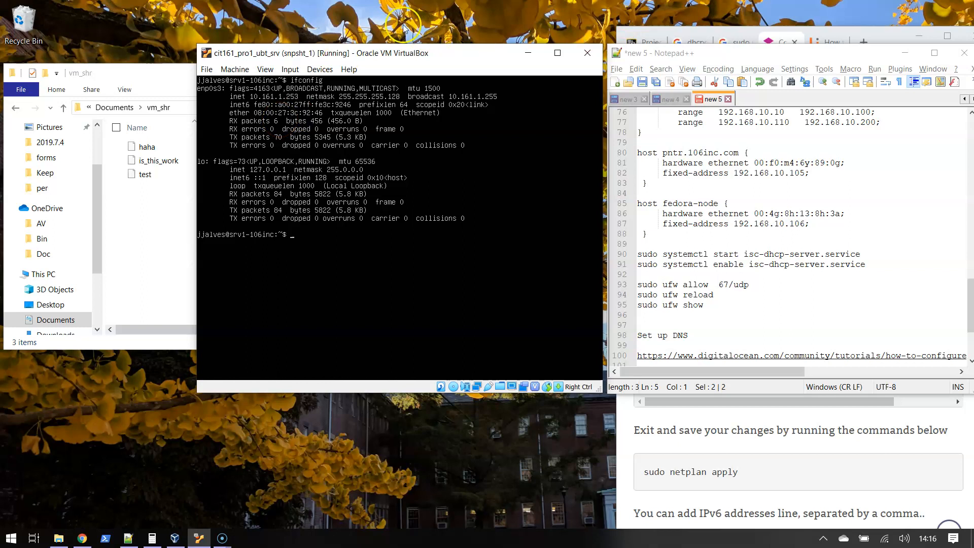
# Stop the isc-dhcp-server service with sudo systemctl stop
pyautogui.press('Return')
pyautogui.press('Return')
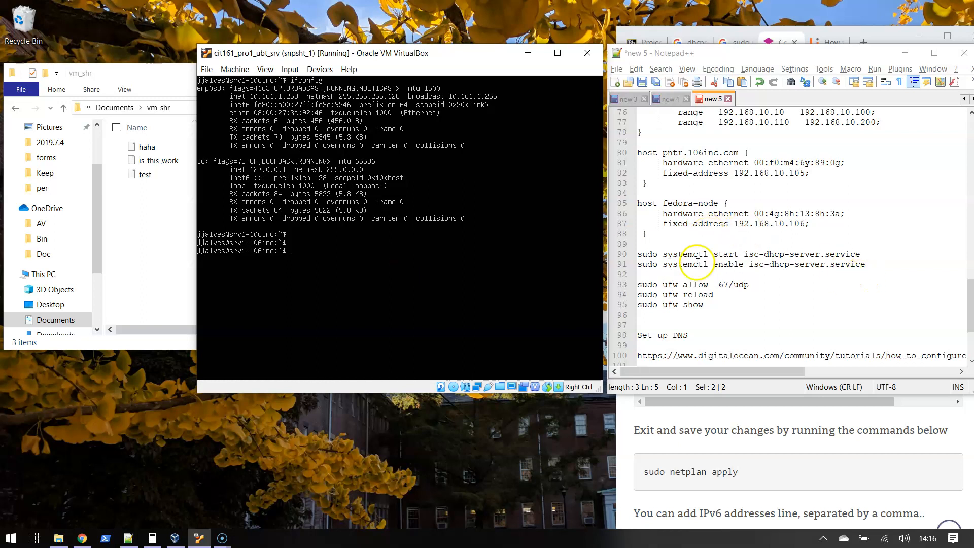
pyautogui.click(378, 233)
pyautogui.write('s')
pyautogui.write('udo s')
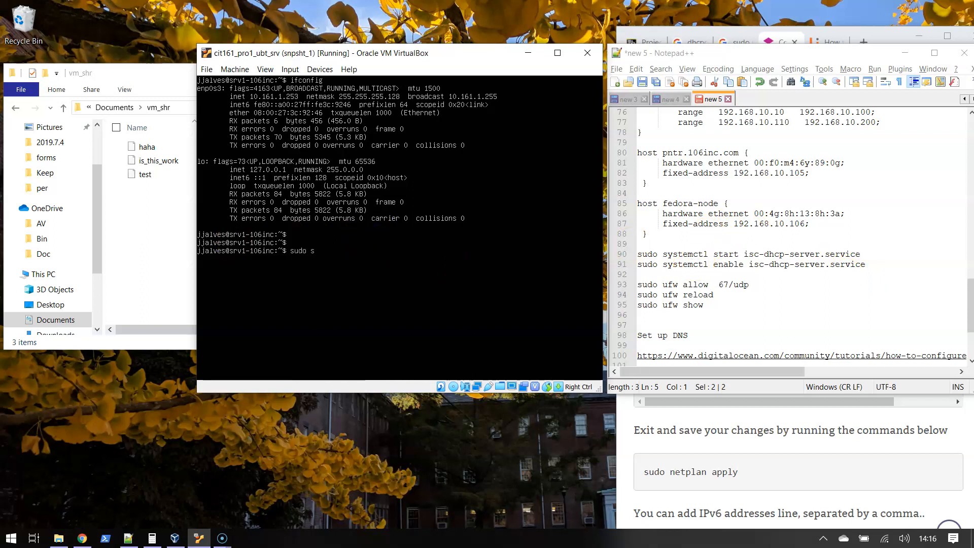
pyautogui.write('yste')
pyautogui.write('mctl')
pyautogui.write(' sta')
pyautogui.press('BackSpace')
pyautogui.press('BackSpace')
pyautogui.write('op isc-dhc')
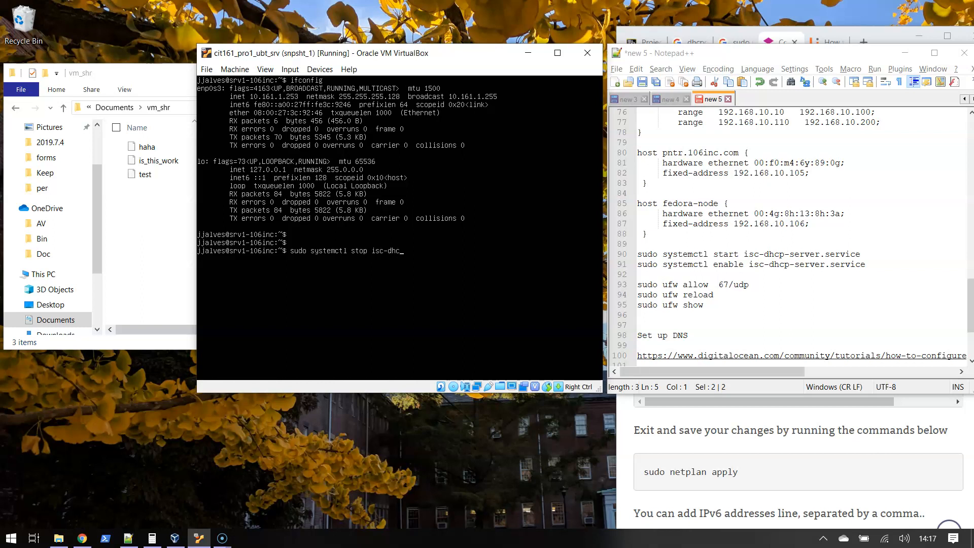
pyautogui.write('p')
pyautogui.press('Tab')
pyautogui.press('Return')
# Confirm isc-dhcp-server is inactive, then open /etc/dhcp/dhcpd.conf in nano with sudo
pyautogui.press('Up')
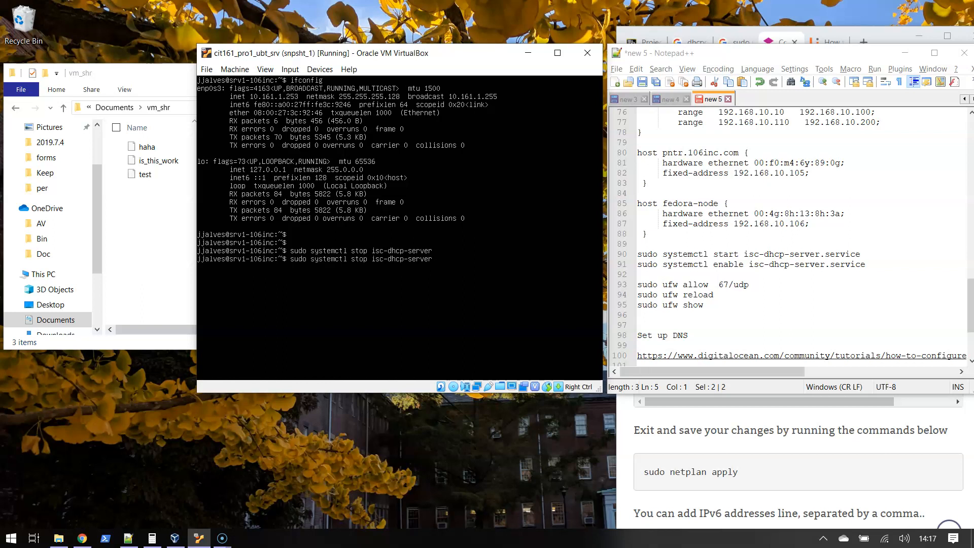
pyautogui.press('Right')
pyautogui.press('BackSpace')
pyautogui.press('BackSpace')
pyautogui.write('atus')
pyautogui.press('Return')
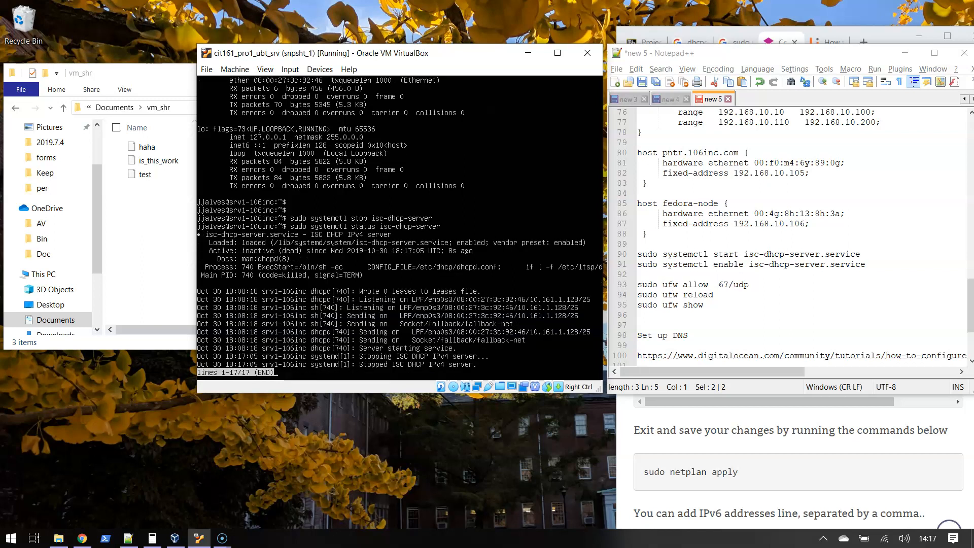
pyautogui.press('q')
pyautogui.press('Up')
pyautogui.press('Up')
pyautogui.press('Up')
pyautogui.press('Up')
pyautogui.press('Up')
pyautogui.press('Up')
pyautogui.press('Up')
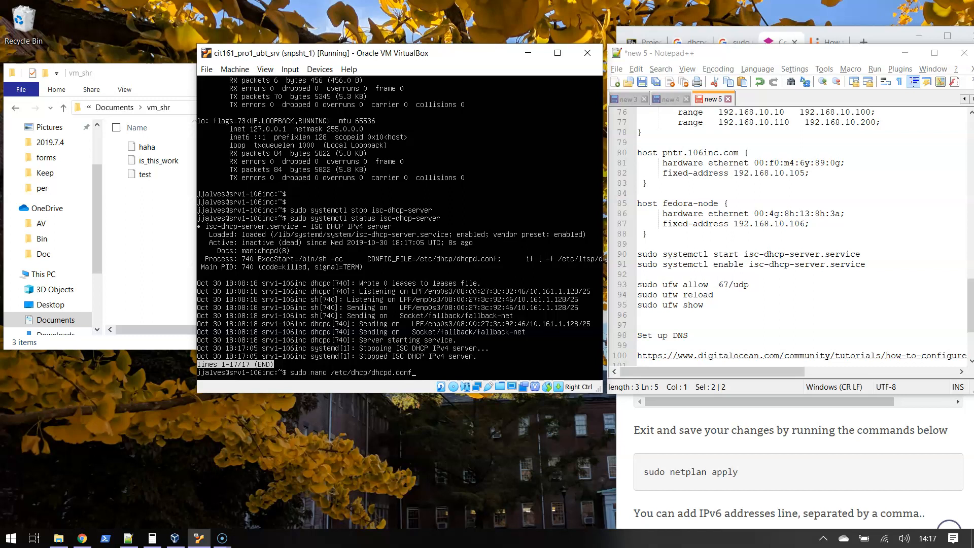
pyautogui.press('Return')
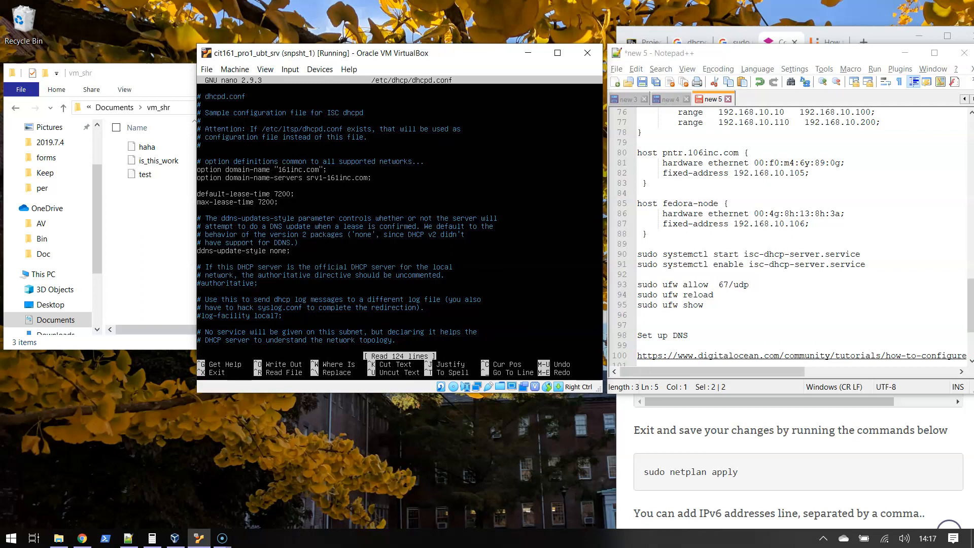
# Change default-lease-time to 1200 and max-lease-time to 2200, then scroll to the 10.161.1.128 subnet block
pyautogui.press('Up')
pyautogui.press('Up')
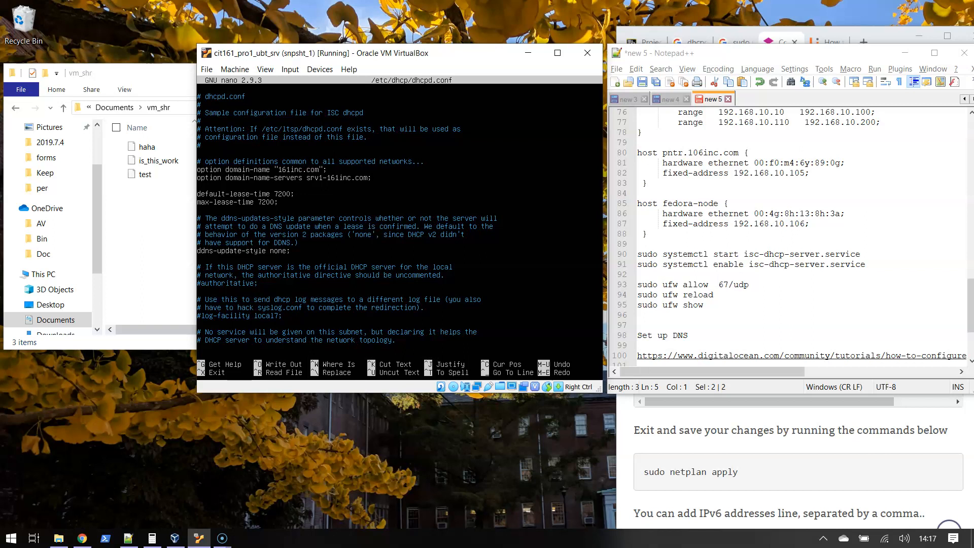
pyautogui.press('BackSpace')
pyautogui.write('1')
pyautogui.press('BackSpace')
pyautogui.write('2')
pyautogui.press('Down')
pyautogui.press('Down')
pyautogui.press('Down')
pyautogui.press('Down')
pyautogui.press('Down')
pyautogui.press('Down')
pyautogui.press('Down')
pyautogui.press('Down')
pyautogui.press('Down')
pyautogui.press('Down')
pyautogui.press('Down')
pyautogui.press('Down')
pyautogui.press('Down')
pyautogui.press('Down')
pyautogui.press('Down')
pyautogui.press('Down')
pyautogui.press('Down')
pyautogui.press('Down')
pyautogui.press('Down')
pyautogui.press('Down')
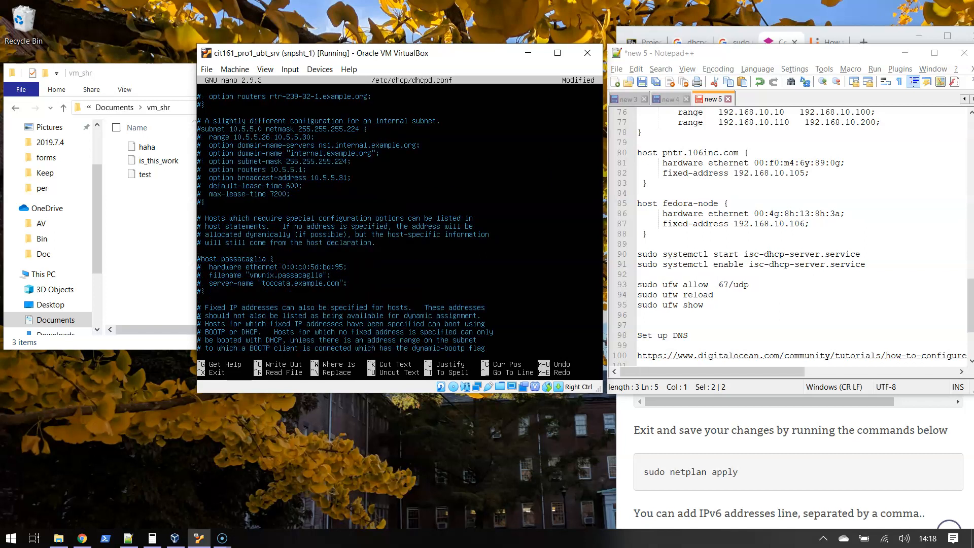
pyautogui.press('Up')
pyautogui.press('Up')
pyautogui.press('Up')
pyautogui.press('Up')
pyautogui.press('Up')
pyautogui.press('Up')
pyautogui.press('Up')
pyautogui.press('Up')
pyautogui.press('Up')
pyautogui.press('Up')
pyautogui.press('Up')
pyautogui.press('Up')
pyautogui.press('Up')
pyautogui.press('Up')
pyautogui.press('Up')
pyautogui.press('Up')
pyautogui.press('Up')
pyautogui.press('Up')
pyautogui.press('Up')
pyautogui.press('Up')
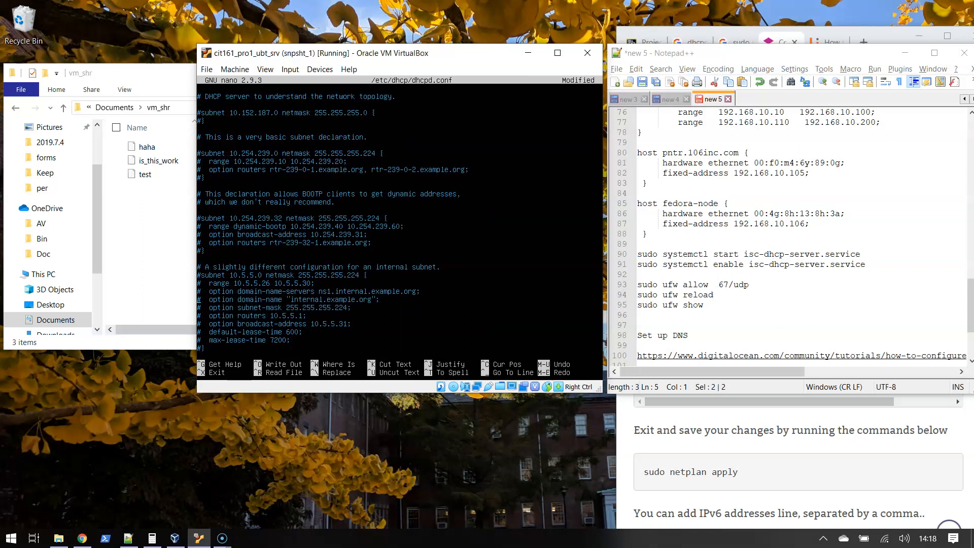
pyautogui.press('Down')
pyautogui.press('Down')
pyautogui.press('Down')
pyautogui.press('Down')
pyautogui.press('Down')
pyautogui.press('Down')
pyautogui.press('Down')
pyautogui.press('Down')
pyautogui.press('Down')
pyautogui.press('Down')
pyautogui.press('Down')
pyautogui.press('Down')
pyautogui.press('Down')
pyautogui.press('Down')
pyautogui.press('Down')
pyautogui.press('Down')
pyautogui.press('Down')
pyautogui.press('Down')
pyautogui.press('Down')
pyautogui.press('Down')
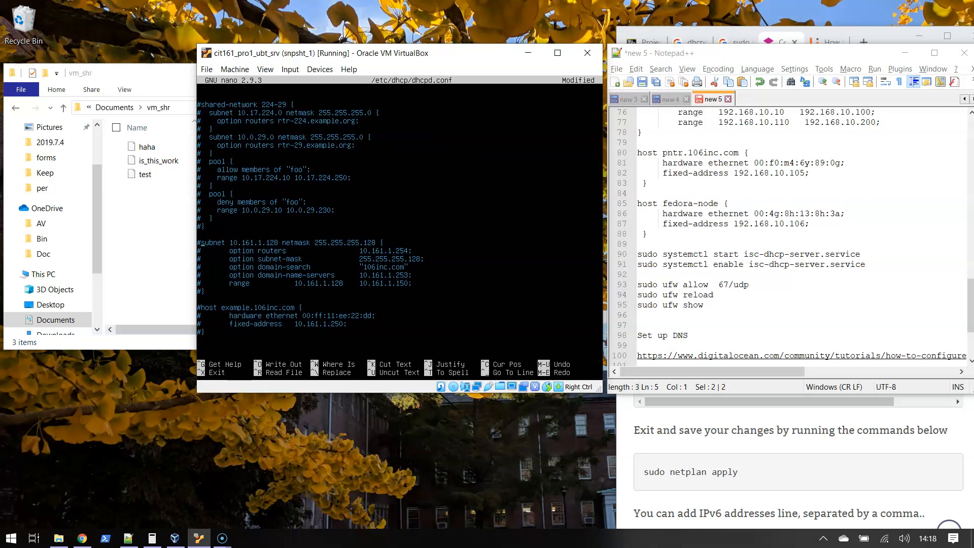
# Uncomment every line of the subnet 10.161.1.128 block, including its closing brace
pyautogui.press('Delete')
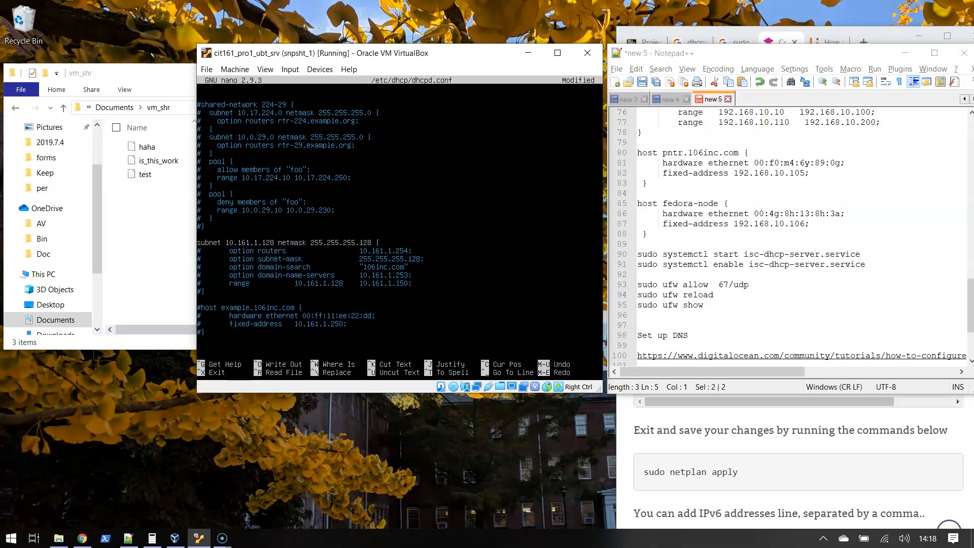
pyautogui.press('Delete')
pyautogui.press('Down')
pyautogui.press('Delete')
pyautogui.press('Down')
pyautogui.press('Delete')
pyautogui.press('Down')
pyautogui.press('Delete')
pyautogui.press('Down')
pyautogui.press('Delete')
pyautogui.press('Down')
pyautogui.press('Delete')
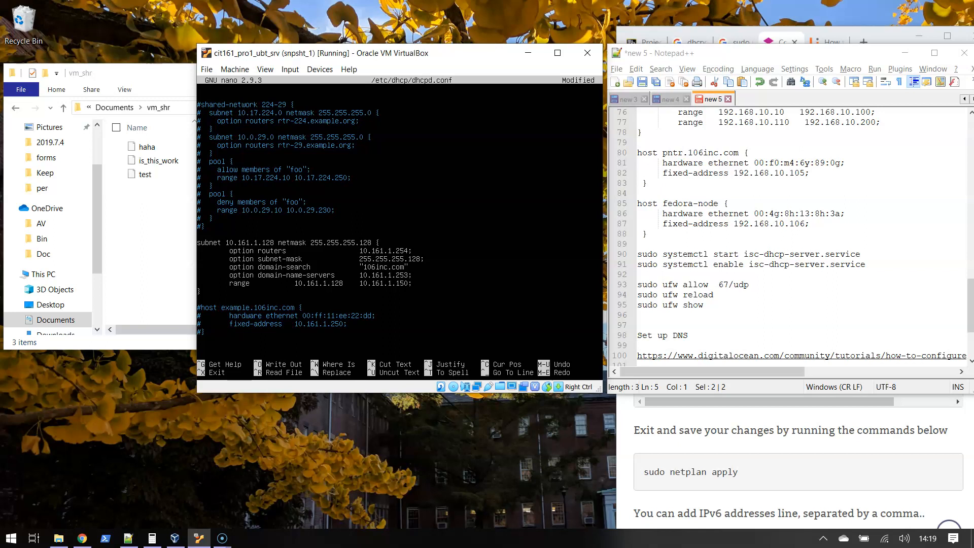
# Uncomment the host example.106inc.com block with its hardware ethernet and fixed-address 10.161.1.250 lines
pyautogui.press('Delete')
pyautogui.press('Down')
pyautogui.press('Delete')
pyautogui.press('Down')
pyautogui.press('Delete')
pyautogui.press('Down')
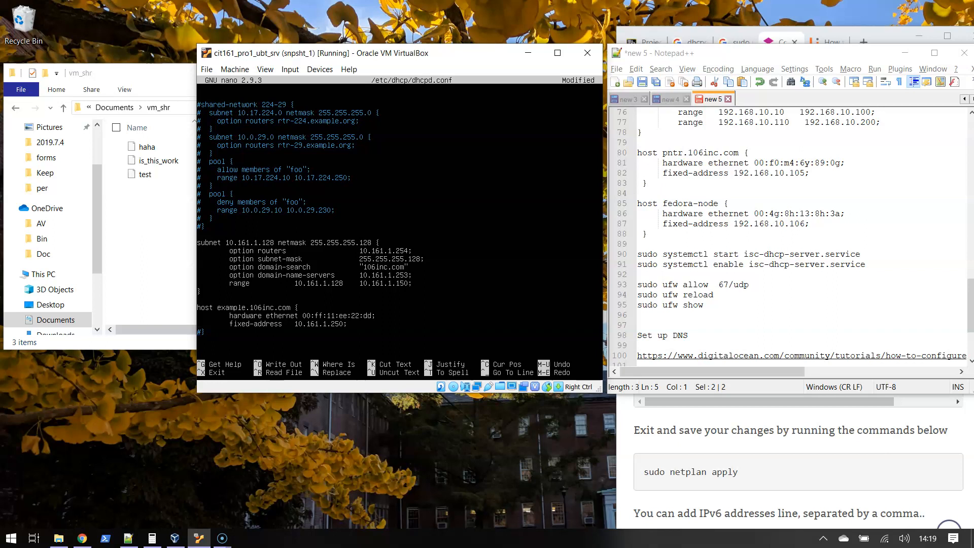
pyautogui.press('Delete')
# Save dhcpd.conf and exit nano
pyautogui.hotkey('ctrl', 'o')
pyautogui.press('Return')
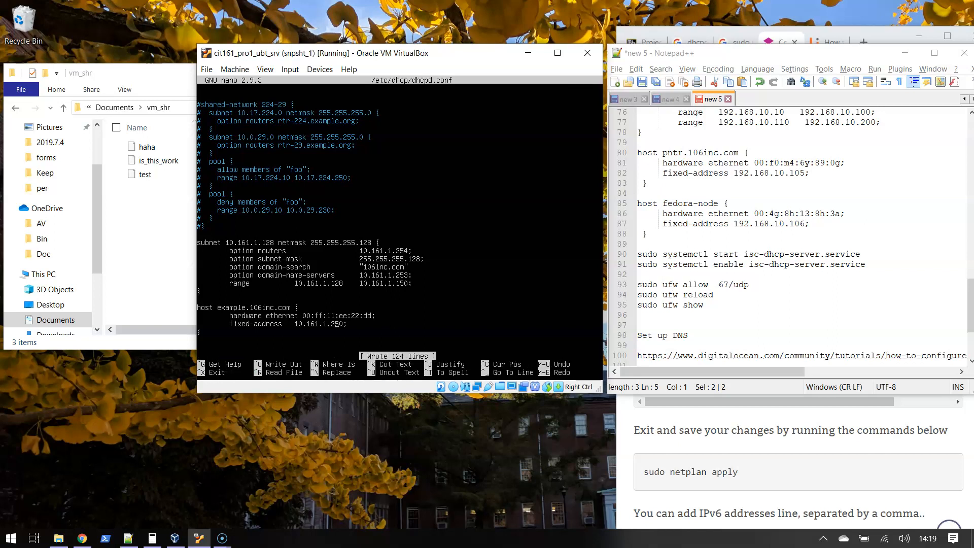
pyautogui.hotkey('ctrl', 'x')
pyautogui.press('Return')
pyautogui.press('Return')
pyautogui.press('Return')
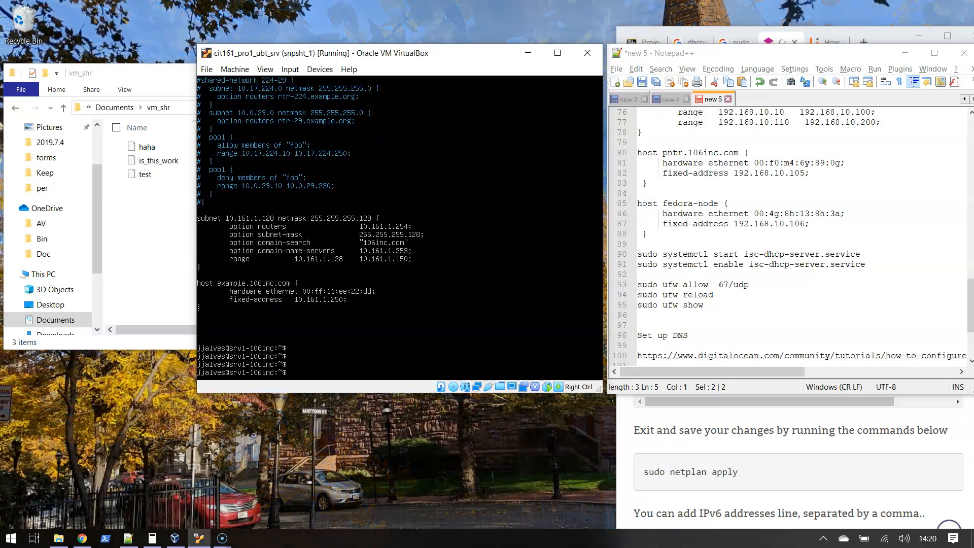
# Start the isc-dhcp-server service with sudo systemctl start
pyautogui.press('Up')
pyautogui.press('Down')
pyautogui.press('Up')
pyautogui.press('Up')
pyautogui.press('Up')
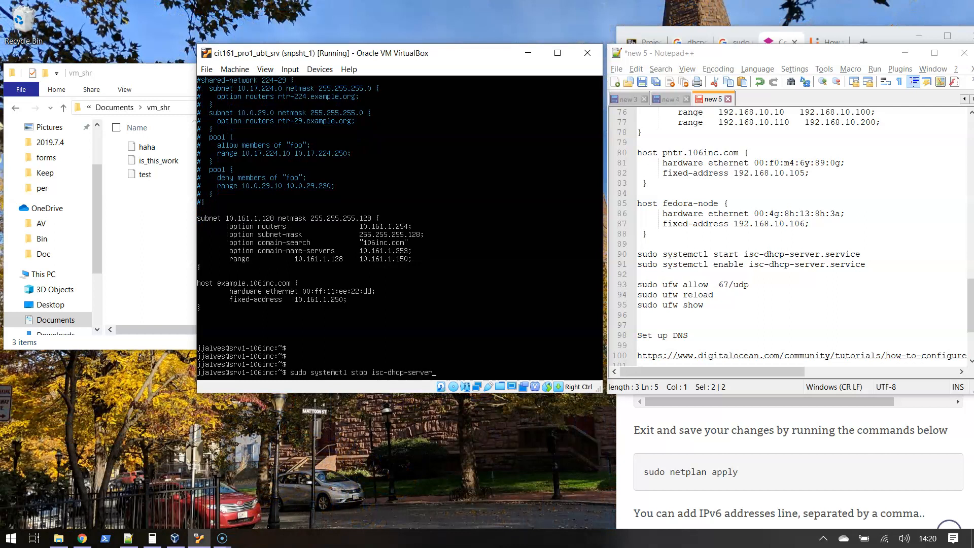
pyautogui.press('BackSpace')
pyautogui.press('BackSpace')
pyautogui.write('art')
pyautogui.press('Return')
# Check the service status, which shows failed with exit-code, then type the stop command
pyautogui.press('Up')
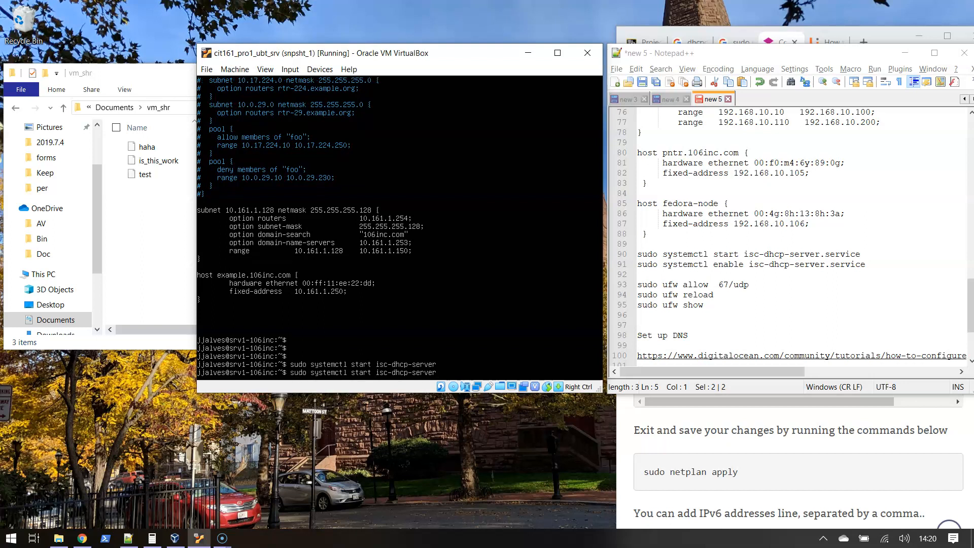
pyautogui.press('BackSpace')
pyautogui.press('BackSpace')
pyautogui.press('BackSpace')
pyautogui.write('atus')
pyautogui.press('Return')
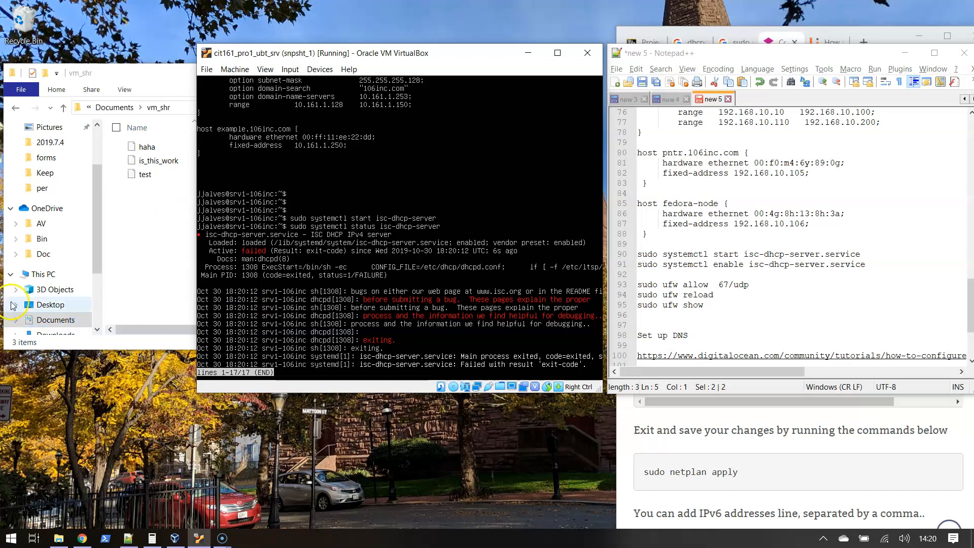
pyautogui.write('qsudo systemctl stop isc-dhcp-server')
# Print /var/log/syslog, then filter it with grep for dhcpd lines to find the line 117 error
pyautogui.press('Up')
pyautogui.press('Up')
pyautogui.press('Up')
pyautogui.press('Up')
pyautogui.press('Up')
pyautogui.press('Up')
pyautogui.press('Up')
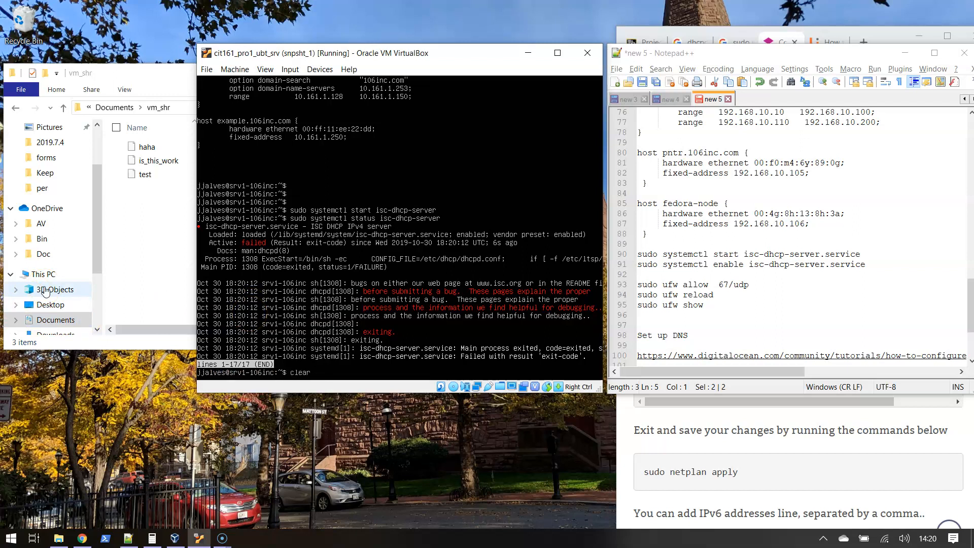
pyautogui.press('Up')
pyautogui.press('Up')
pyautogui.press('Up')
pyautogui.press('Up')
pyautogui.press('Up')
pyautogui.press('Up')
pyautogui.press('Up')
pyautogui.press('Up')
pyautogui.press('Up')
pyautogui.press('Up')
pyautogui.press('Up')
pyautogui.press('Up')
pyautogui.press('Up')
pyautogui.press('Up')
pyautogui.press('BackSpace')
pyautogui.press('BackSpace')
pyautogui.press('BackSpace')
pyautogui.press('BackSpace')
pyautogui.press('BackSpace')
pyautogui.press('BackSpace')
pyautogui.press('BackSpace')
pyautogui.press('BackSpace')
pyautogui.press('BackSpace')
pyautogui.press('Return')
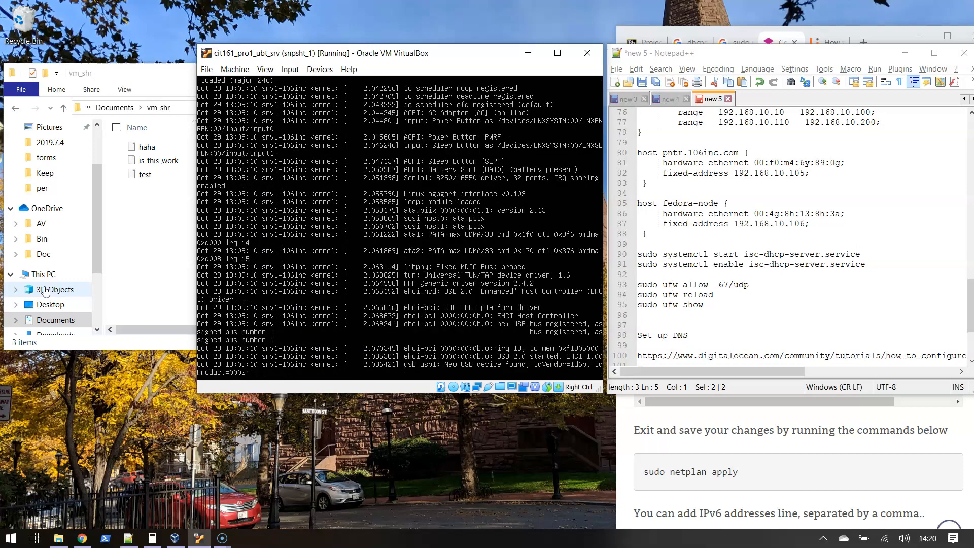
pyautogui.hotkey('ctrl', 'c')
pyautogui.press('Up')
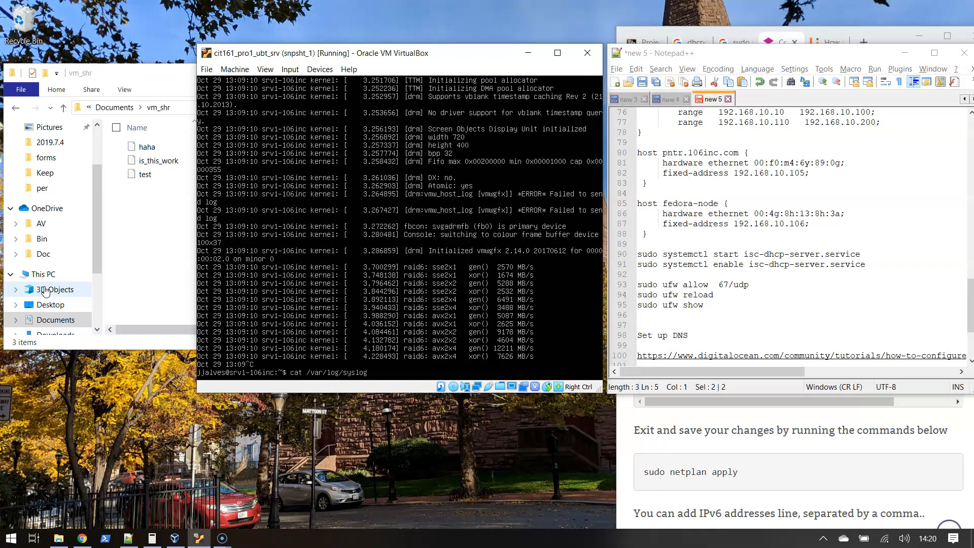
pyautogui.write('| grep dhcpd')
pyautogui.press('Return')
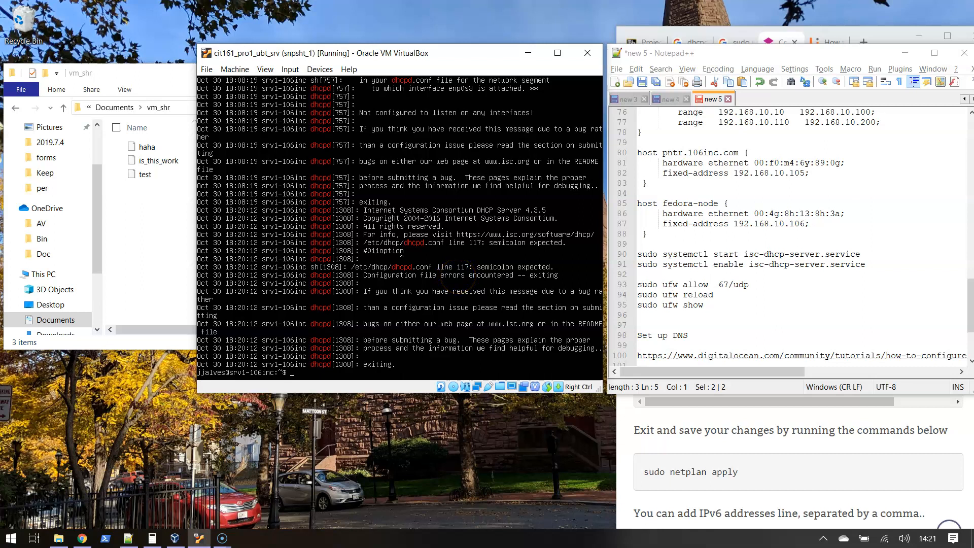
pyautogui.press('Up')
pyautogui.press('Up')
pyautogui.press('Up')
pyautogui.press('Up')
pyautogui.press('Up')
pyautogui.press('Up')
pyautogui.press('Up')
pyautogui.press('Up')
# Add the missing semicolon after domain-search "106inc.com" at the end of dhcpd.conf and save
pyautogui.press('Return')
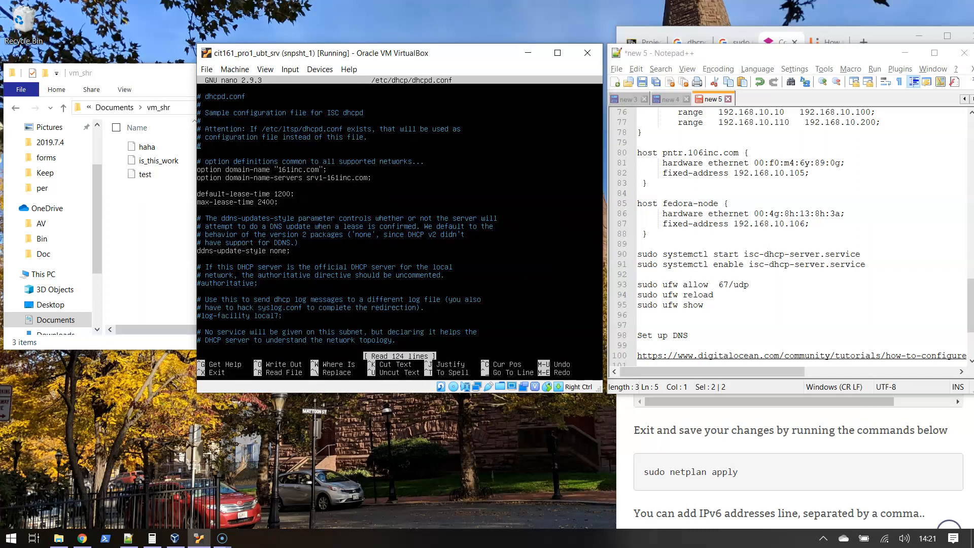
pyautogui.press('Down')
pyautogui.press('Down')
pyautogui.press('Down')
pyautogui.press('Down')
pyautogui.press('Down')
pyautogui.press('Down')
pyautogui.press('Down')
pyautogui.press('Down')
pyautogui.press('Down')
pyautogui.press('Down')
pyautogui.press('Down')
pyautogui.press('Down')
pyautogui.press('Down')
pyautogui.press('Down')
pyautogui.press('Down')
pyautogui.press('Down')
pyautogui.press('Down')
pyautogui.press('Down')
pyautogui.press('Down')
pyautogui.press('Down')
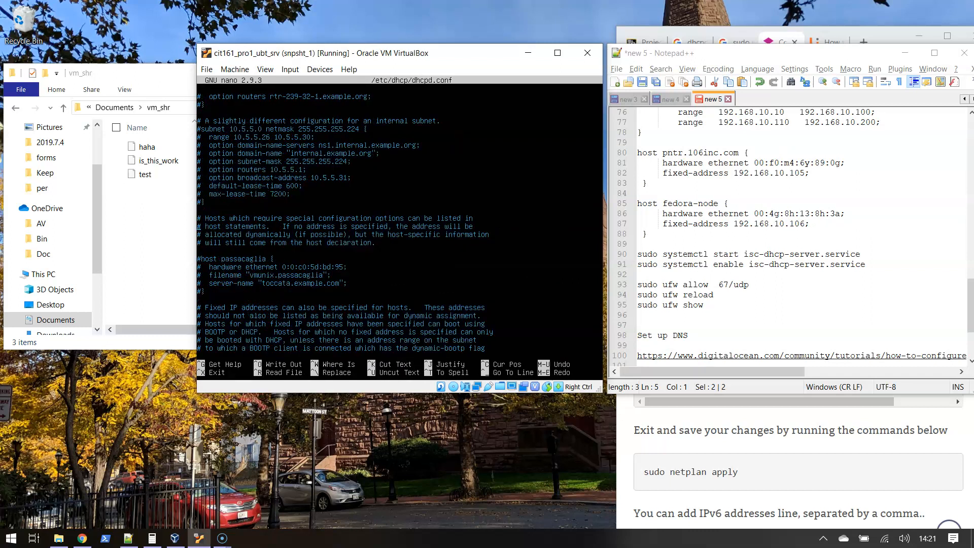
pyautogui.press('Down')
pyautogui.press('Down')
pyautogui.press('Down')
pyautogui.press('Down')
pyautogui.press('Down')
pyautogui.press('Down')
pyautogui.press('Down')
pyautogui.press('Down')
pyautogui.press('Down')
pyautogui.press('Down')
pyautogui.press('Down')
pyautogui.press('Down')
pyautogui.press('Down')
pyautogui.press('Down')
pyautogui.press('Down')
pyautogui.press('Down')
pyautogui.press('Down')
pyautogui.press('Down')
pyautogui.press('Down')
pyautogui.press('Down')
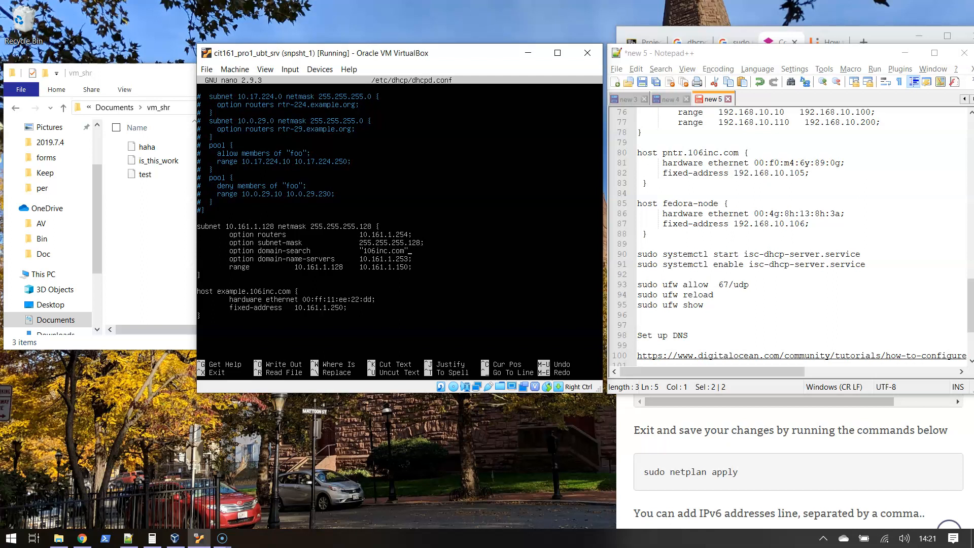
pyautogui.write(';')
pyautogui.hotkey('ctrl', 'o')
pyautogui.press('Return')
pyautogui.hotkey('ctrl', 'x')
pyautogui.press('Up')
pyautogui.press('Up')
# Start isc-dhcp-server and confirm it is active (running) for 10.161.1.128/25
pyautogui.press('Up')
pyautogui.press('Up')
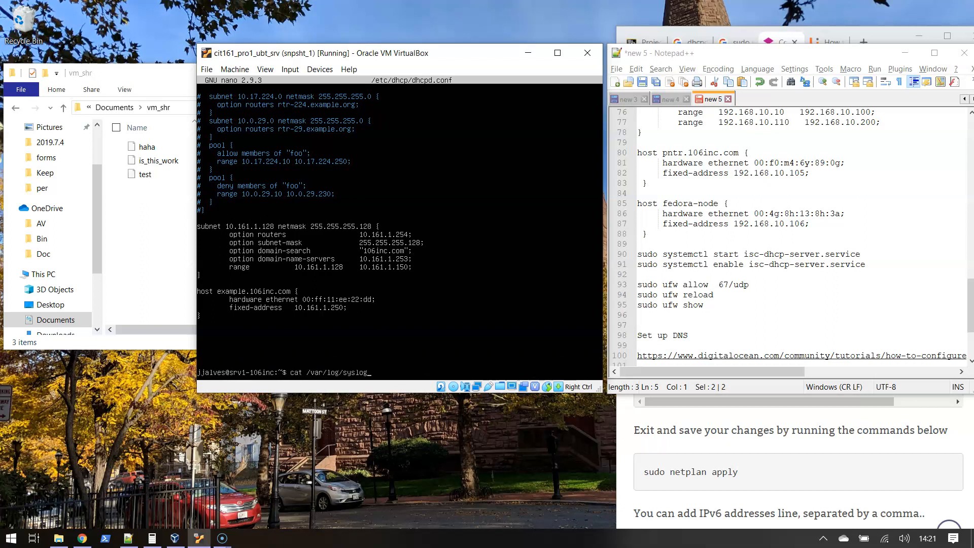
pyautogui.press('Up')
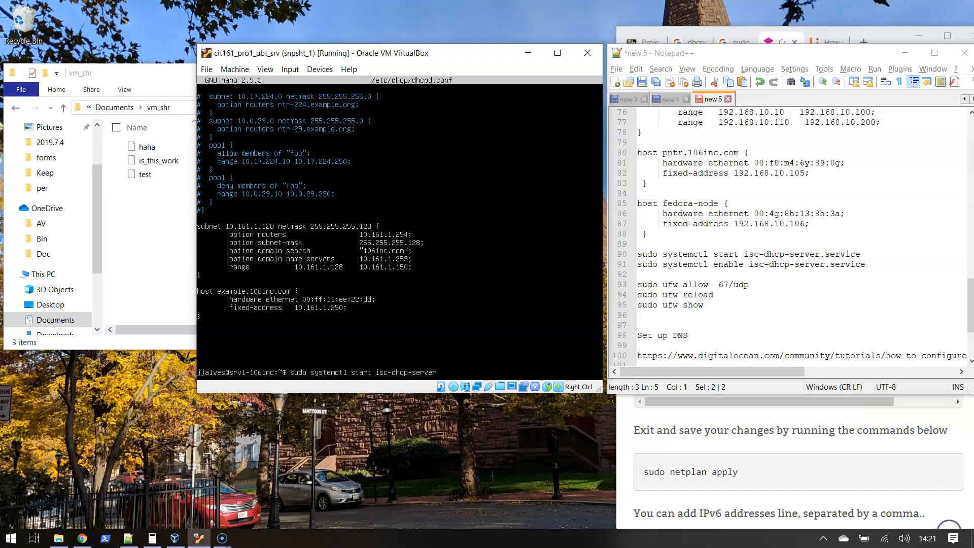
pyautogui.press('Return')
pyautogui.press('Up')
pyautogui.press('Up')
pyautogui.press('Up')
pyautogui.press('Up')
pyautogui.press('Down')
pyautogui.press('Down')
pyautogui.press('Down')
pyautogui.press('Down')
pyautogui.press('Up')
pyautogui.press('Up')
pyautogui.press('Up')
pyautogui.press('Return')
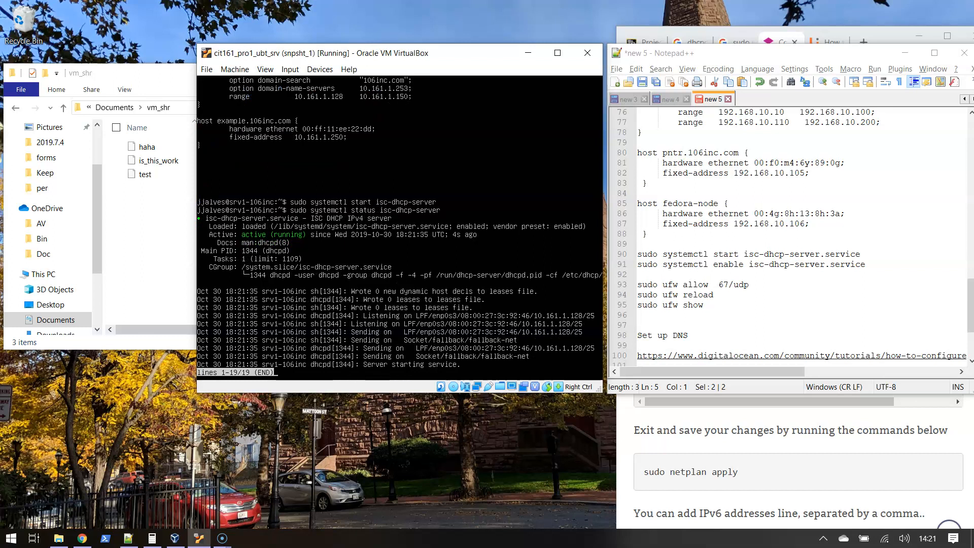
pyautogui.press('q')
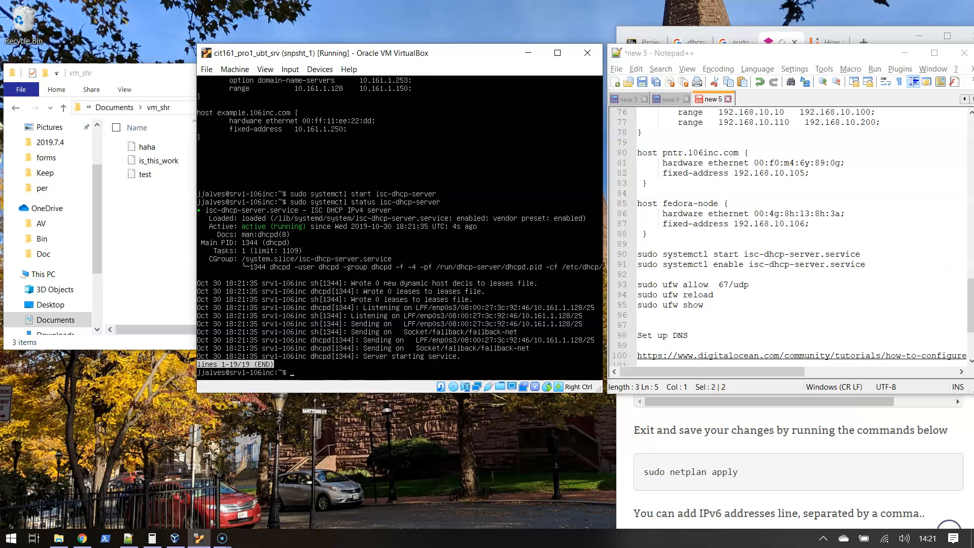
pyautogui.press('Up')
pyautogui.press('Up')
pyautogui.press('Up')
pyautogui.press('Up')
pyautogui.press('Up')
pyautogui.press('Up')
pyautogui.press('Up')
pyautogui.press('Up')
pyautogui.press('Up')
pyautogui.press('Up')
pyautogui.press('Up')
pyautogui.press('Up')
pyautogui.press('Up')
# Change the dhcpd.conf range start from 10.161.1.128 to 10.161.1.129 and save the file
pyautogui.press('Down')
pyautogui.press('Down')
pyautogui.press('Down')
pyautogui.press('Down')
pyautogui.press('Down')
pyautogui.press('Down')
pyautogui.press('Down')
pyautogui.press('Down')
pyautogui.press('Down')
pyautogui.press('Down')
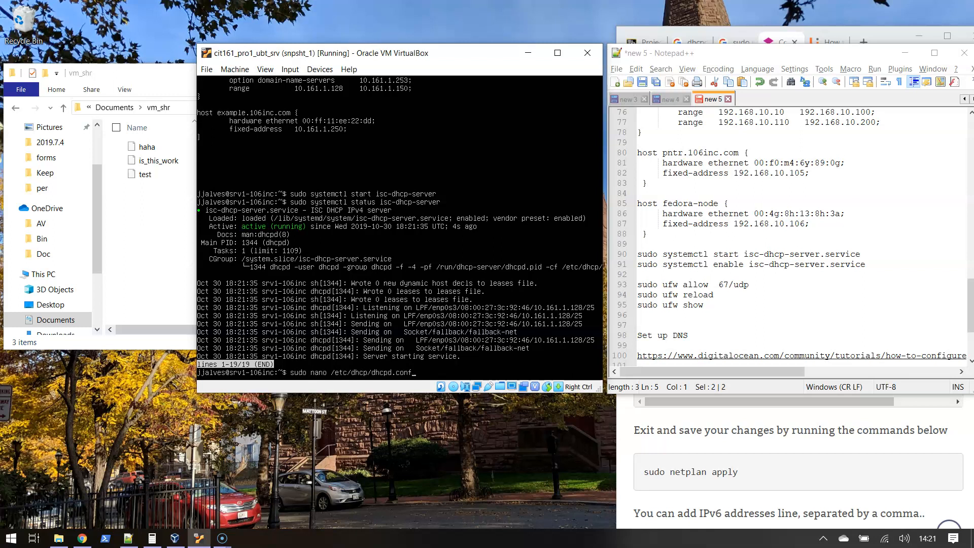
pyautogui.press('Down')
pyautogui.press('Down')
pyautogui.press('Up')
pyautogui.press('Up')
pyautogui.press('Up')
pyautogui.press('Up')
pyautogui.press('Up')
pyautogui.press('Return')
pyautogui.press('Down')
pyautogui.press('Down')
pyautogui.press('Down')
pyautogui.press('Down')
pyautogui.press('Down')
pyautogui.press('Down')
pyautogui.press('Down')
pyautogui.press('Down')
pyautogui.press('Down')
pyautogui.press('Down')
pyautogui.press('Down')
pyautogui.press('Down')
pyautogui.press('Down')
pyautogui.press('Down')
pyautogui.press('Down')
pyautogui.press('Down')
pyautogui.press('Down')
pyautogui.press('Down')
pyautogui.press('Down')
pyautogui.press('Down')
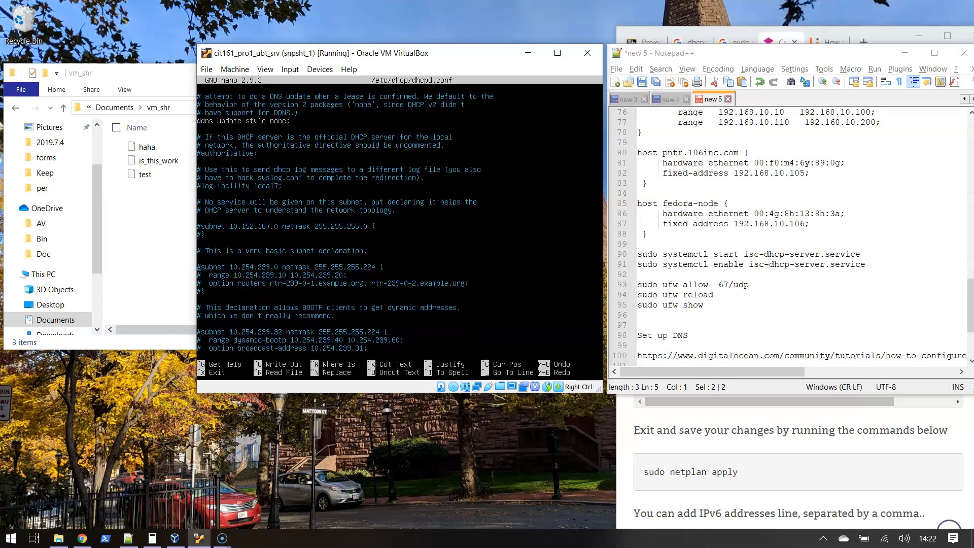
pyautogui.press('Down')
pyautogui.press('Down')
pyautogui.press('Down')
pyautogui.press('Down')
pyautogui.press('Down')
pyautogui.press('Down')
pyautogui.press('Down')
pyautogui.press('Down')
pyautogui.press('Down')
pyautogui.press('Down')
pyautogui.press('Down')
pyautogui.press('Down')
pyautogui.press('Down')
pyautogui.press('Down')
pyautogui.press('Down')
pyautogui.press('Down')
pyautogui.press('Down')
pyautogui.press('Down')
pyautogui.press('Down')
pyautogui.press('Down')
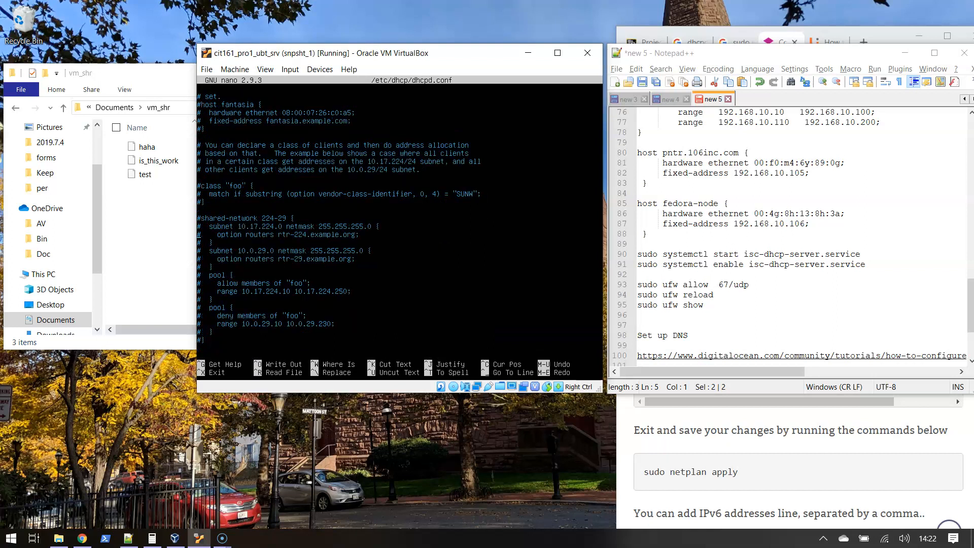
pyautogui.press('Up')
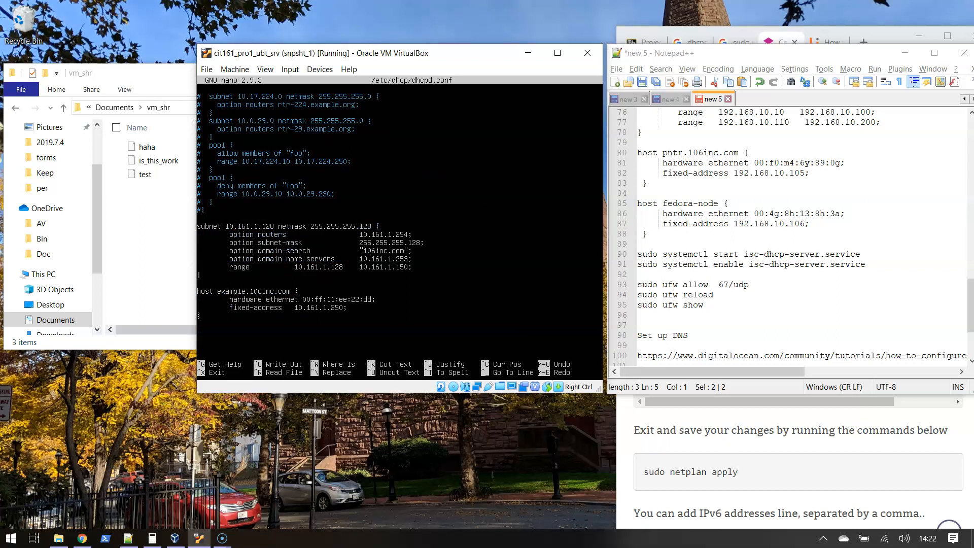
pyautogui.press('BackSpace')
pyautogui.hotkey('ctrl', 'o')
pyautogui.press('Return')
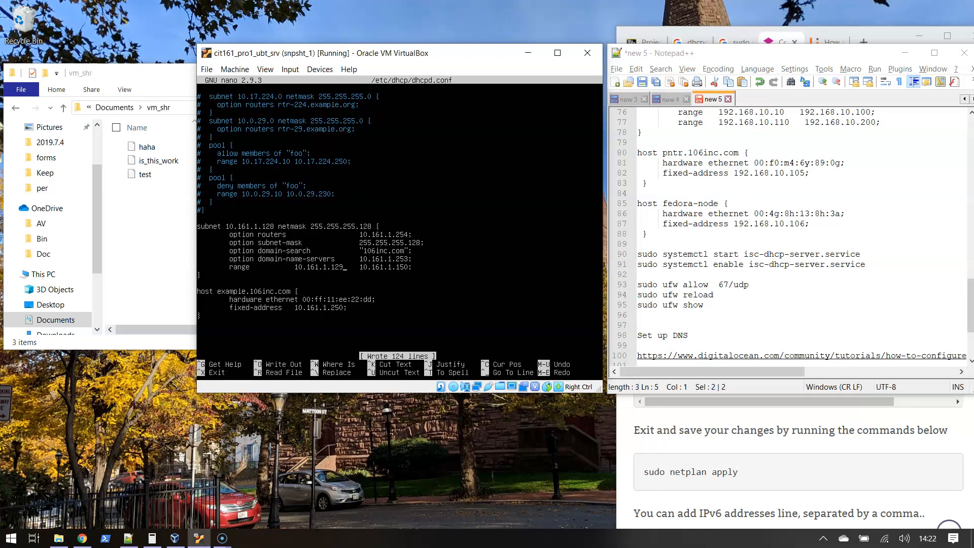
pyautogui.hotkey('ctrl', 'x')
pyautogui.press('Up')
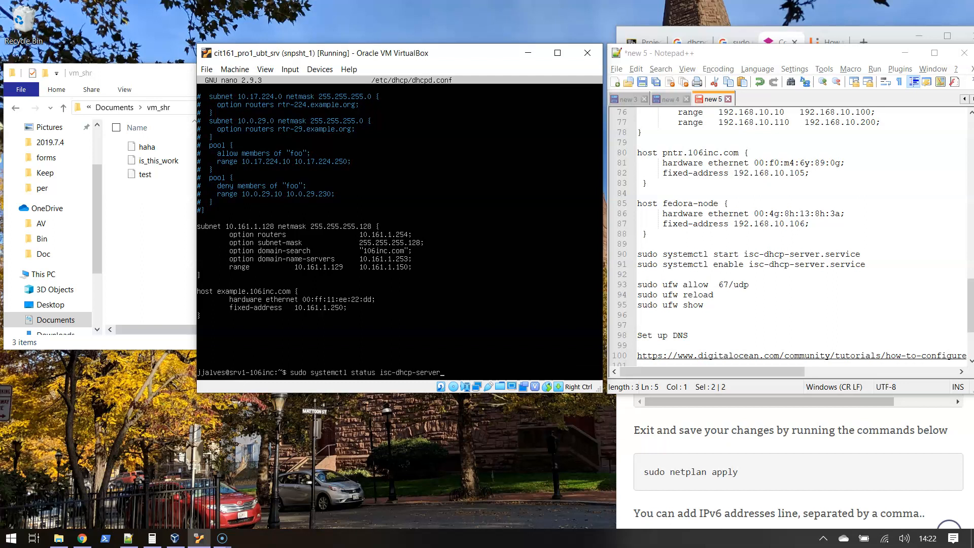
# Restart isc-dhcp-server, correcting the mistyped 'retart' command
pyautogui.press('BackSpace')
pyautogui.press('BackSpace')
pyautogui.press('BackSpace')
pyautogui.press('BackSpace')
pyautogui.press('BackSpace')
pyautogui.press('BackSpace')
pyautogui.write('retart')
pyautogui.press('Return')
pyautogui.press('Up')
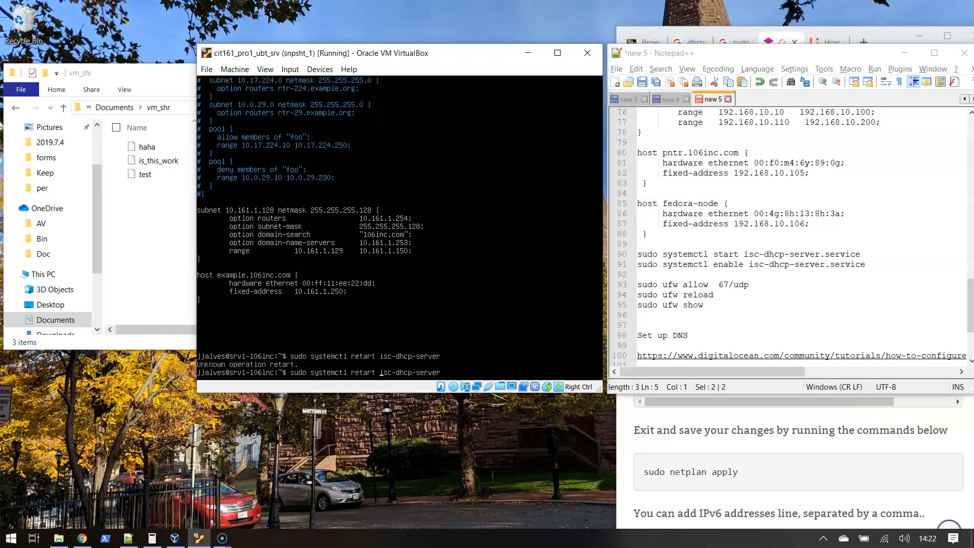
pyautogui.write('s')
pyautogui.press('Return')
# Check the service status, now active (running) with the updated range
pyautogui.press('Up')
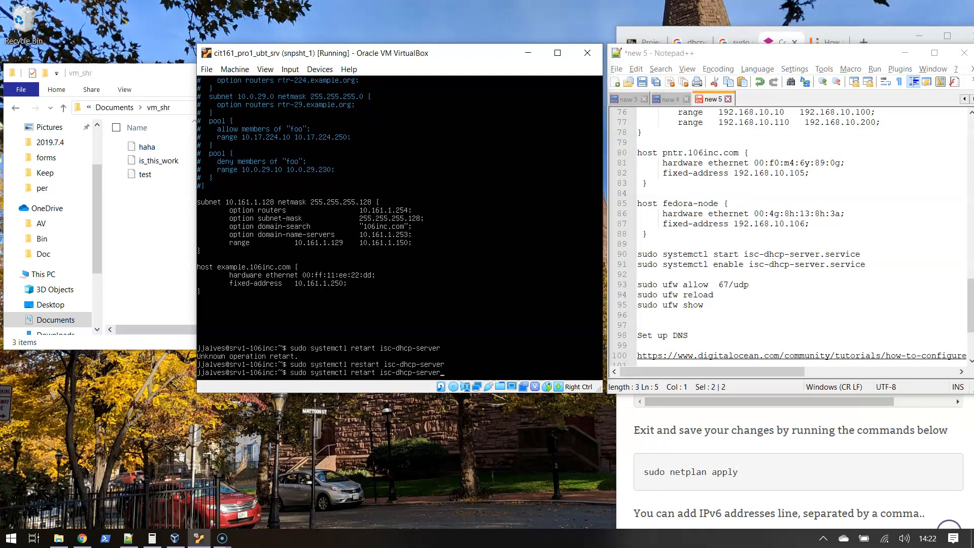
pyautogui.press('Down')
pyautogui.press('Up')
pyautogui.press('Up')
pyautogui.press('Up')
pyautogui.press('Up')
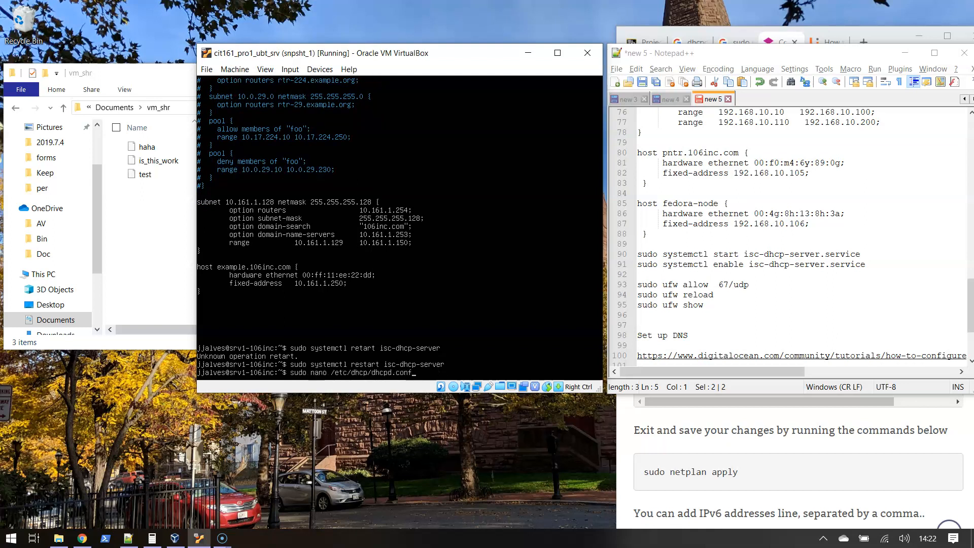
pyautogui.press('Down')
pyautogui.press('Down')
pyautogui.press('Down')
pyautogui.press('Down')
pyautogui.press('Up')
pyautogui.press('Up')
pyautogui.press('Up')
pyautogui.press('Up')
pyautogui.press('Up')
pyautogui.press('Up')
pyautogui.press('Up')
pyautogui.press('Up')
pyautogui.press('Up')
pyautogui.press('Up')
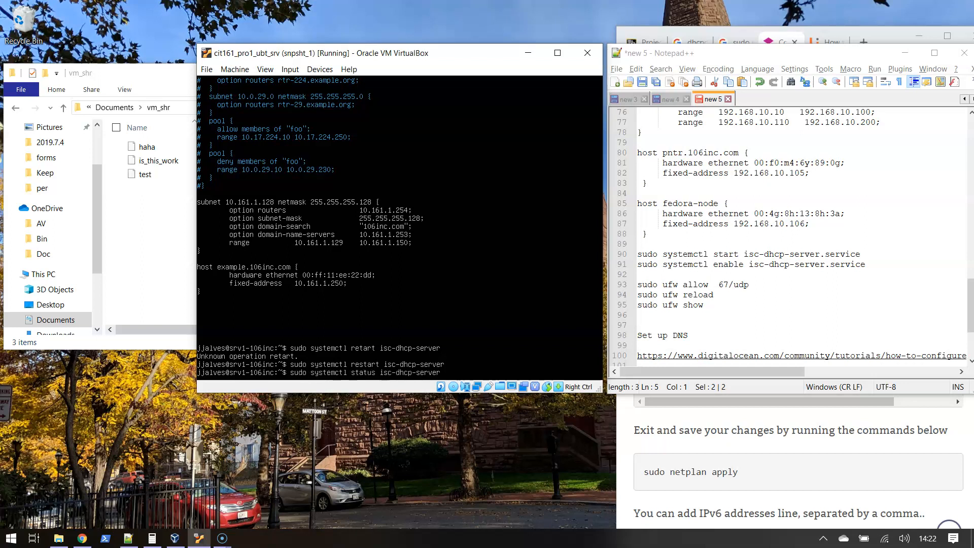
pyautogui.press('Return')
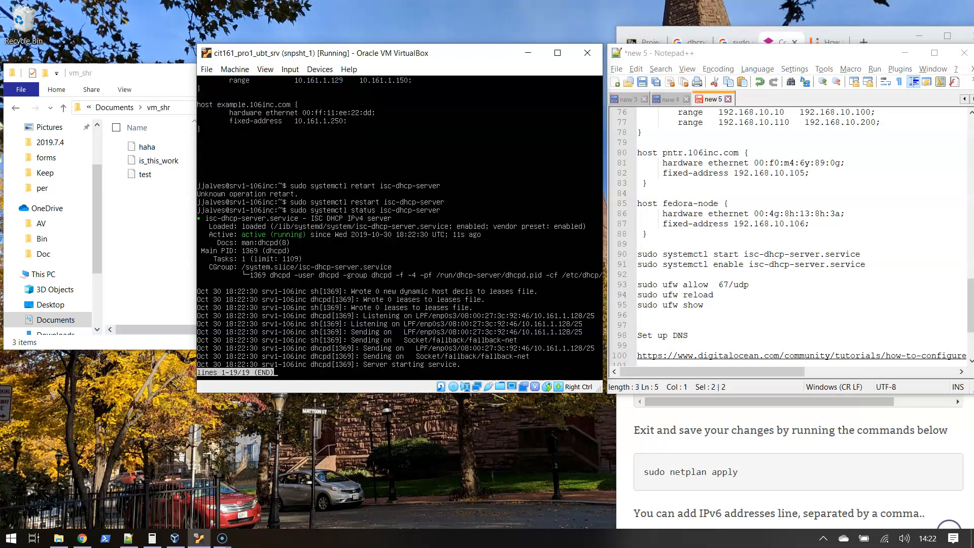
pyautogui.press('q')
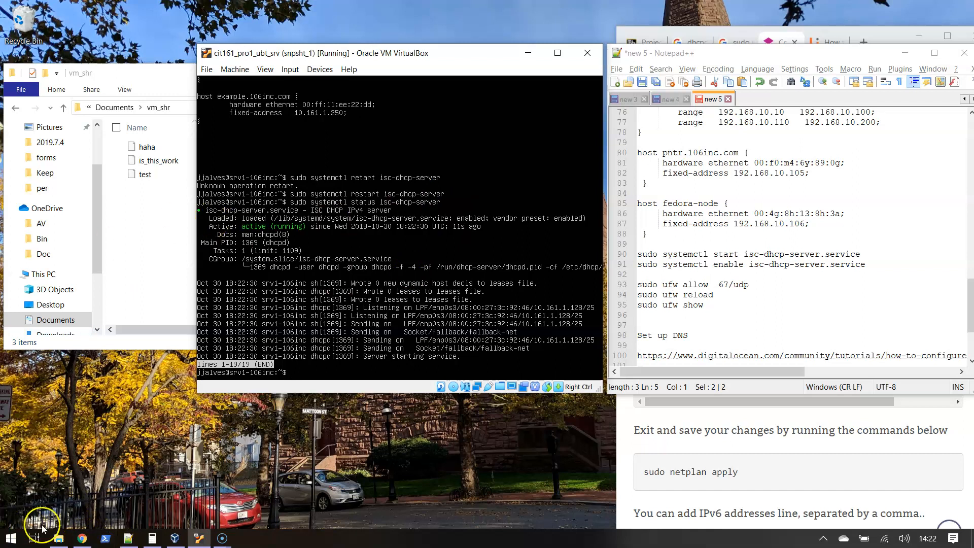
# Attach the Kali VM's first network adapter to VirtualBox Host-Only Ethernet Adapter #3 and start the VM
pyautogui.click(174, 539)
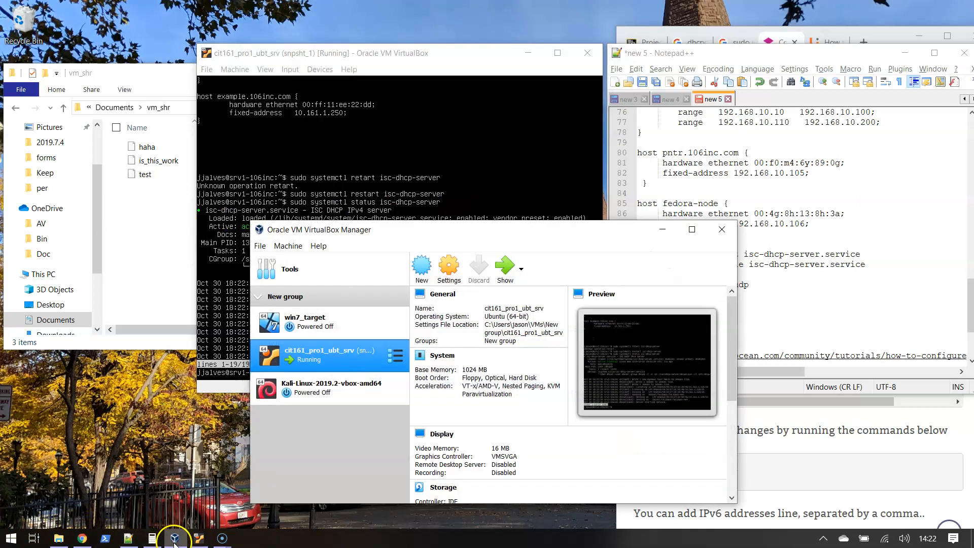
pyautogui.click(326, 387)
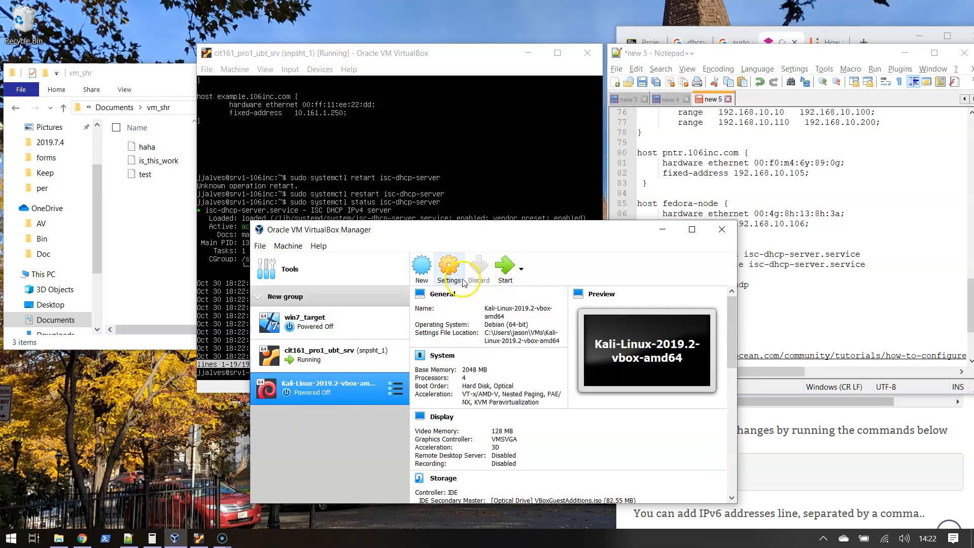
pyautogui.click(458, 276)
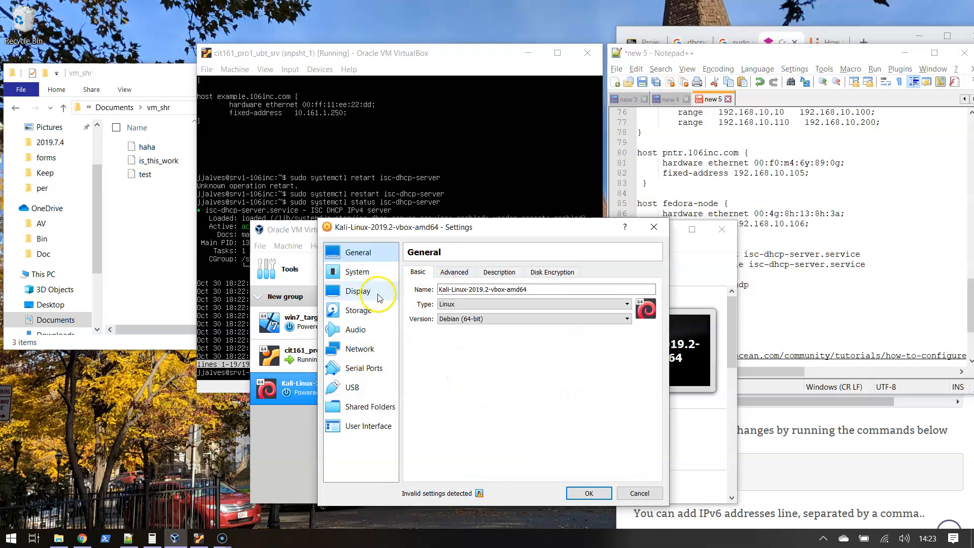
pyautogui.click(348, 353)
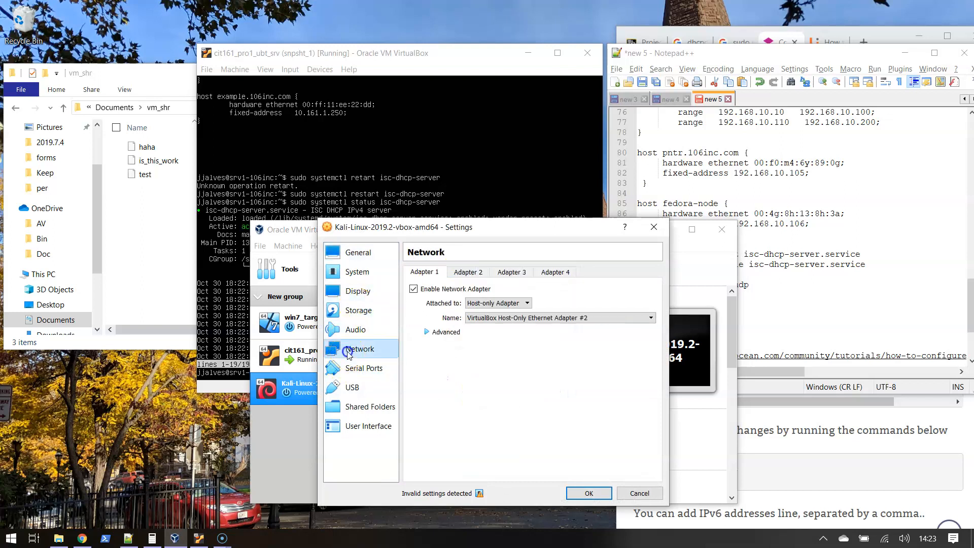
pyautogui.click(594, 318)
pyautogui.click(577, 344)
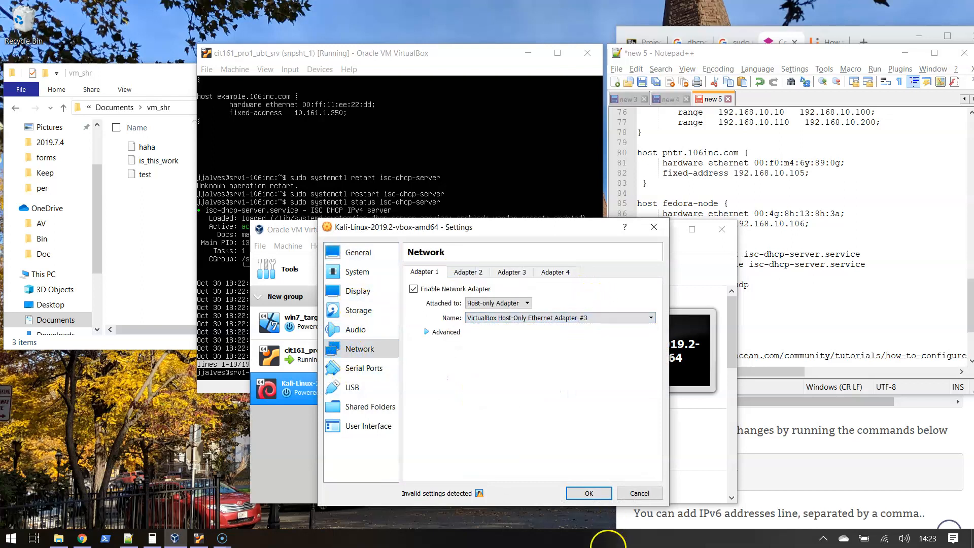
pyautogui.click(588, 493)
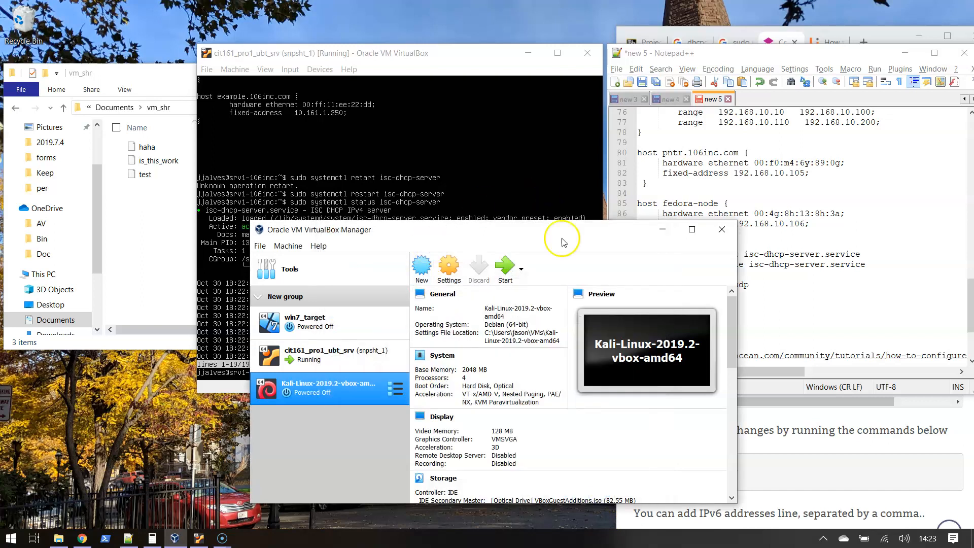
pyautogui.click(506, 266)
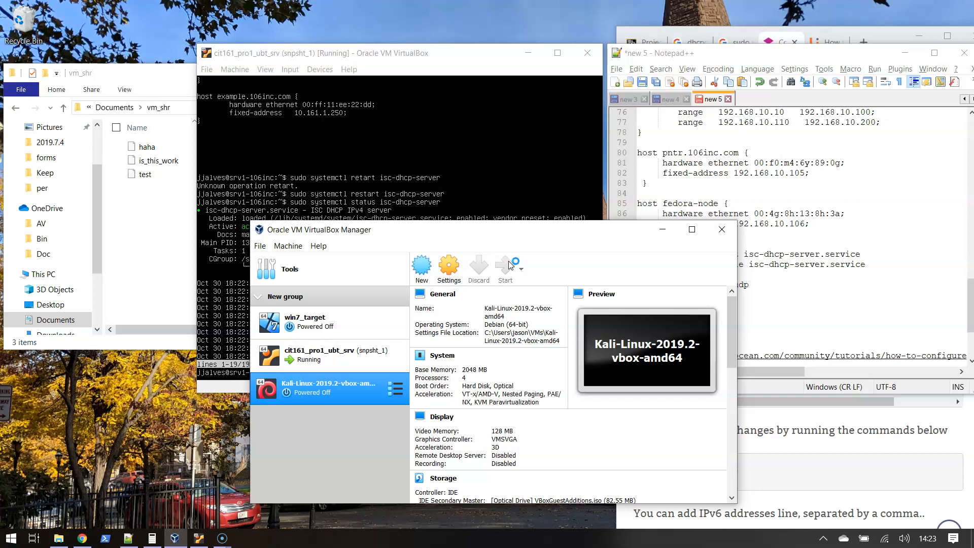
# Boot the Kali VM from its default GRUB entry, then minimize its window
pyautogui.click(662, 229)
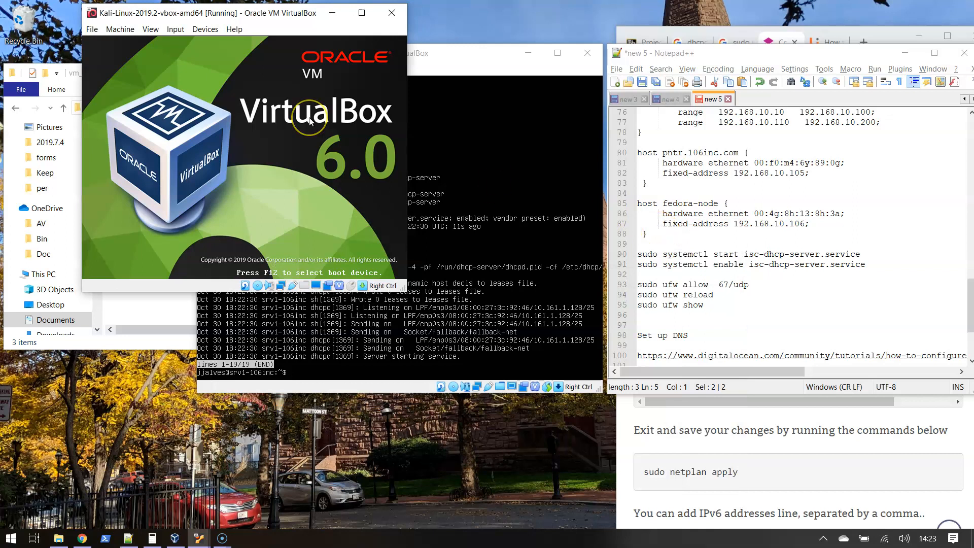
pyautogui.click(311, 122)
pyautogui.press('Return')
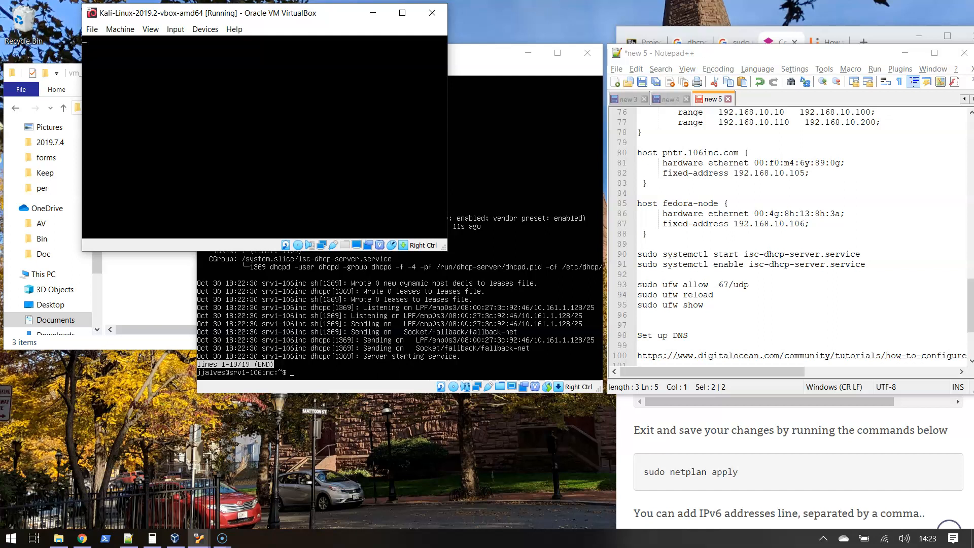
pyautogui.click(266, 122)
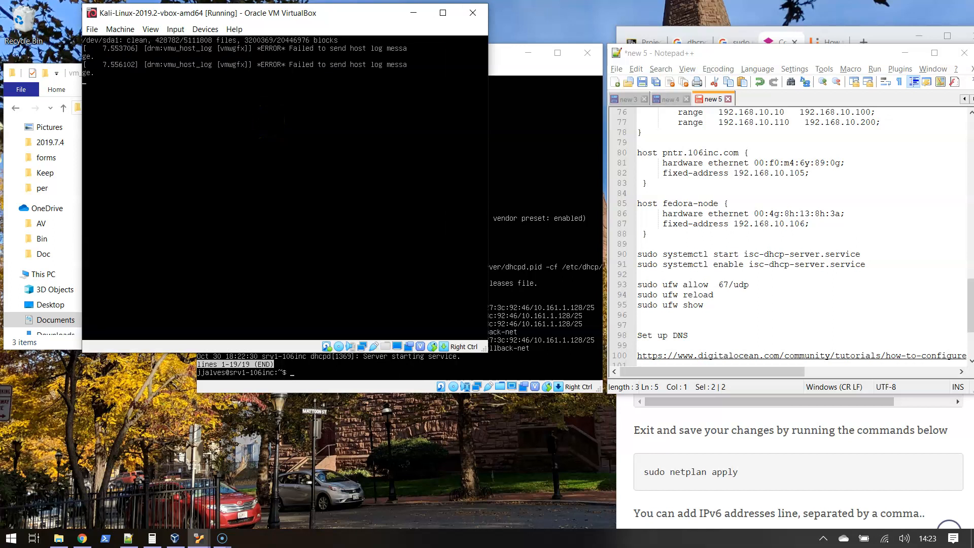
pyautogui.click(655, 133)
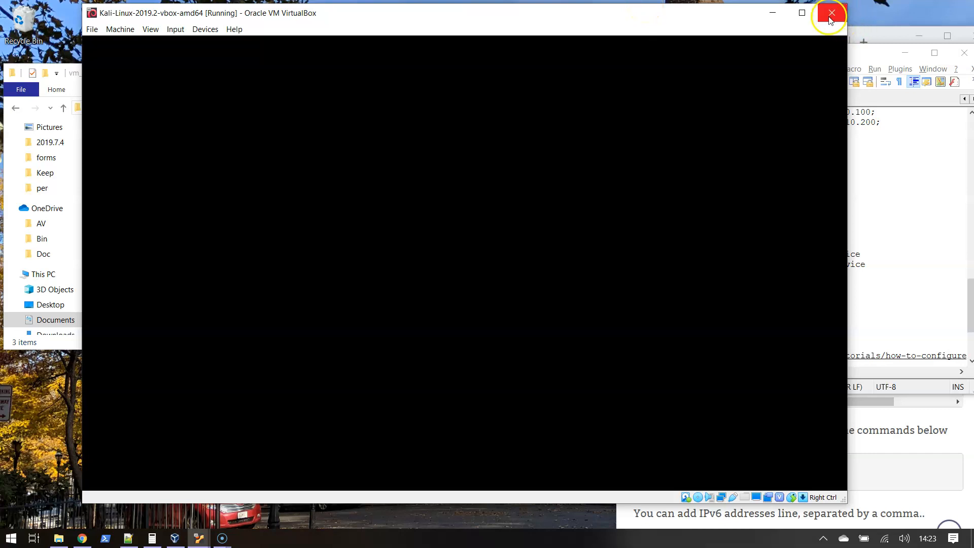
pyautogui.click(768, 13)
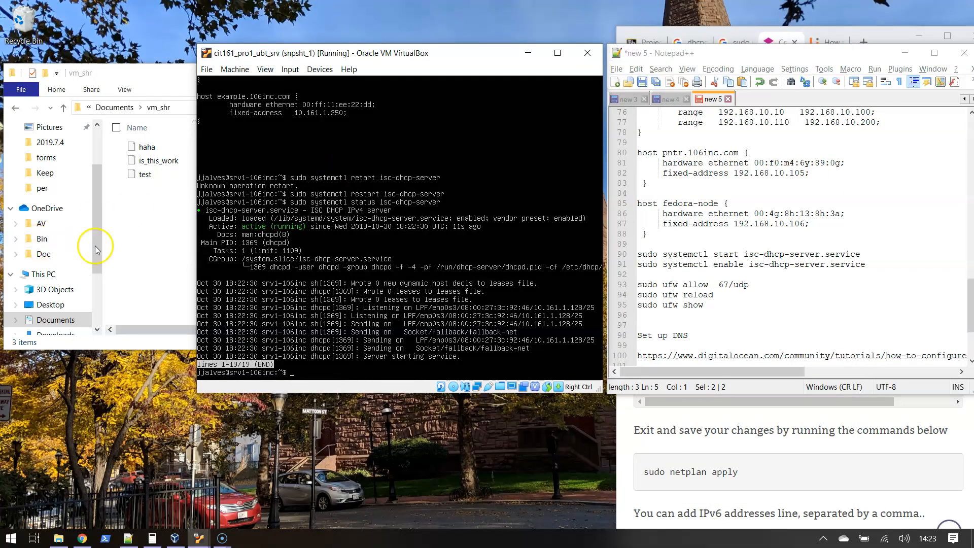
# Add blank lines in the Ubuntu server terminal and look through the Devices menu
pyautogui.press('Return')
pyautogui.press('Return')
pyautogui.press('Return')
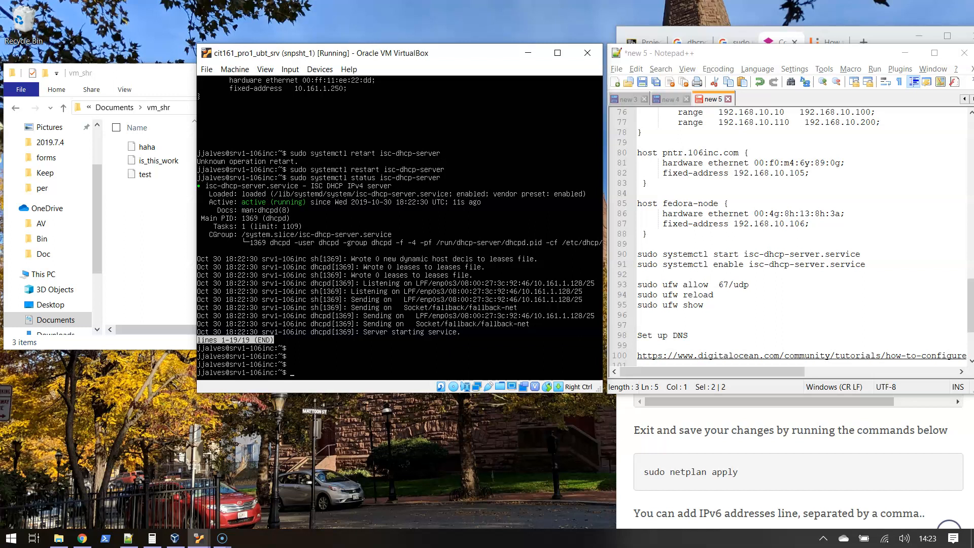
pyautogui.press('Up')
pyautogui.press('Down')
pyautogui.click(310, 69)
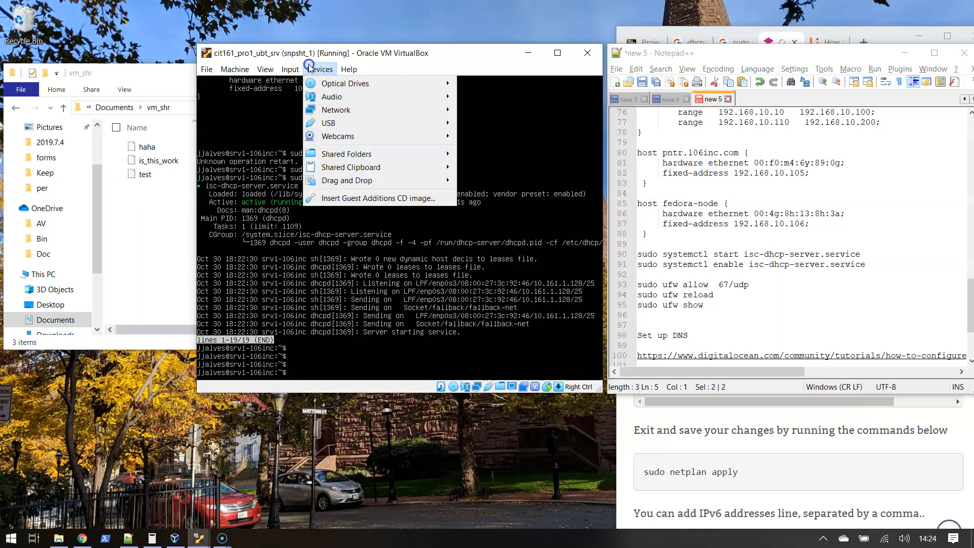
pyautogui.moveTo(290, 69)
# Open the Settings of the running Kali VM from VirtualBox Manager
pyautogui.click(175, 538)
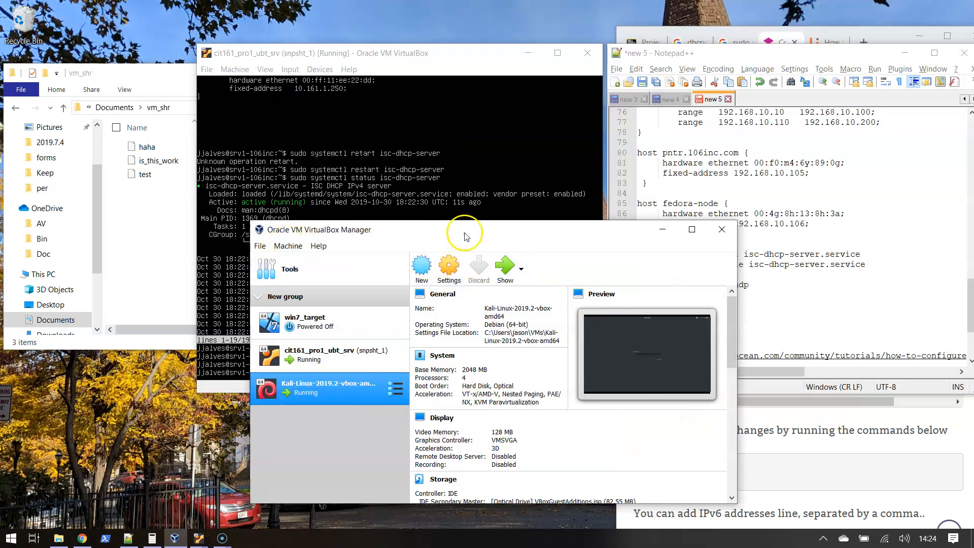
pyautogui.moveTo(287, 267)
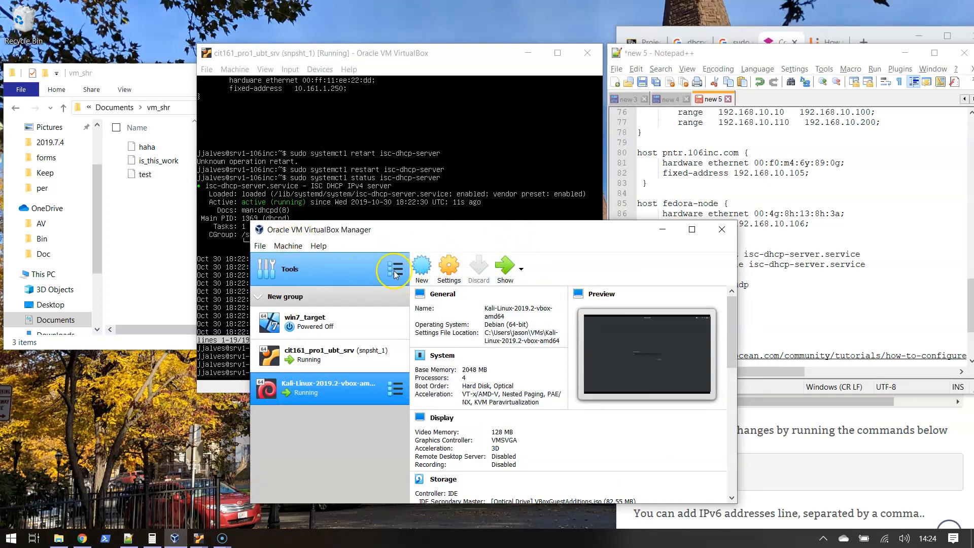
pyautogui.click(287, 245)
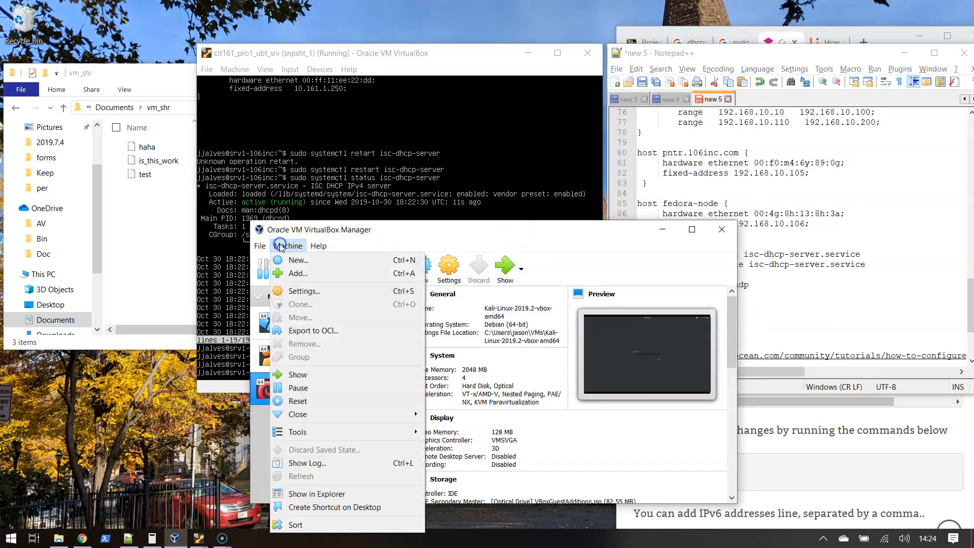
pyautogui.click(543, 252)
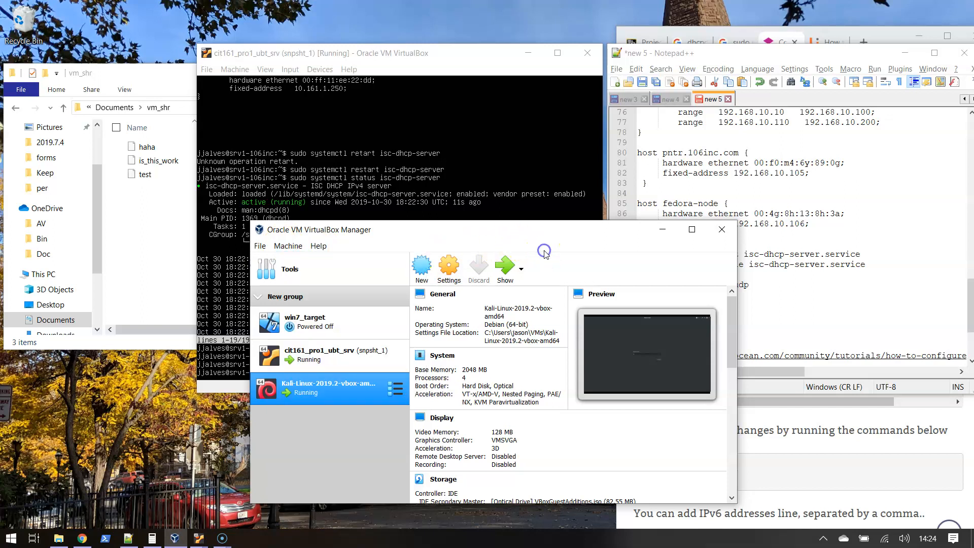
pyautogui.click(449, 267)
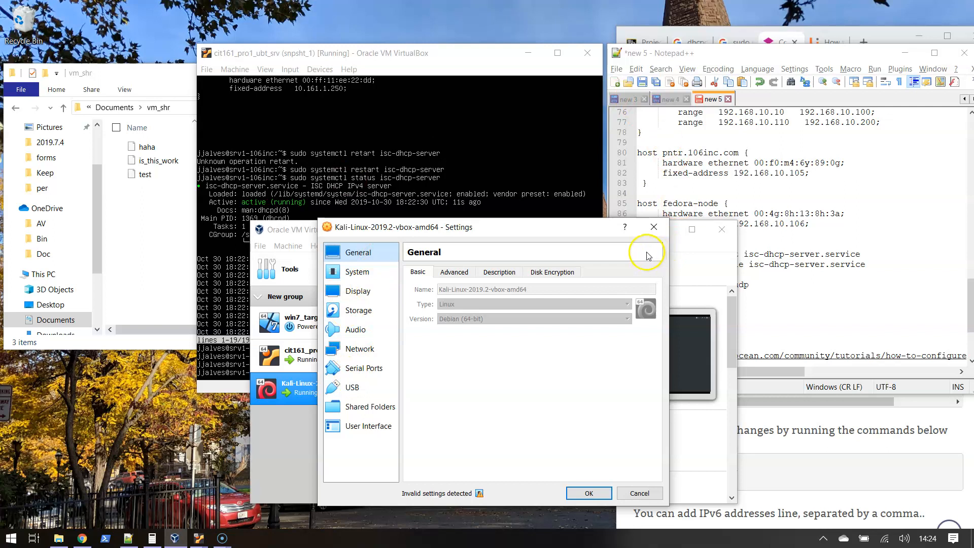
# Close the Kali settings, check host-only network 10.161.1.254/25 with DHCP disabled, then close the Manager
pyautogui.click(654, 228)
pyautogui.click(327, 266)
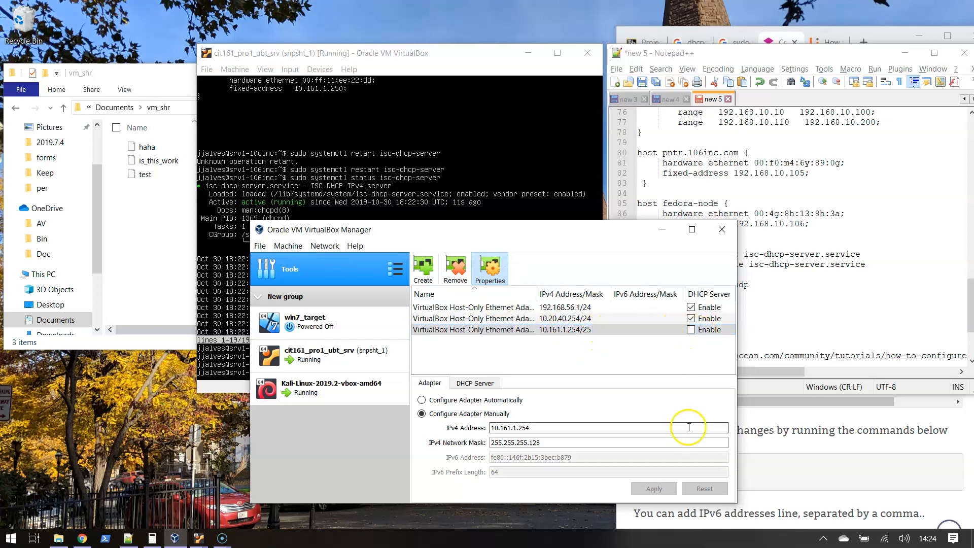
pyautogui.click(721, 230)
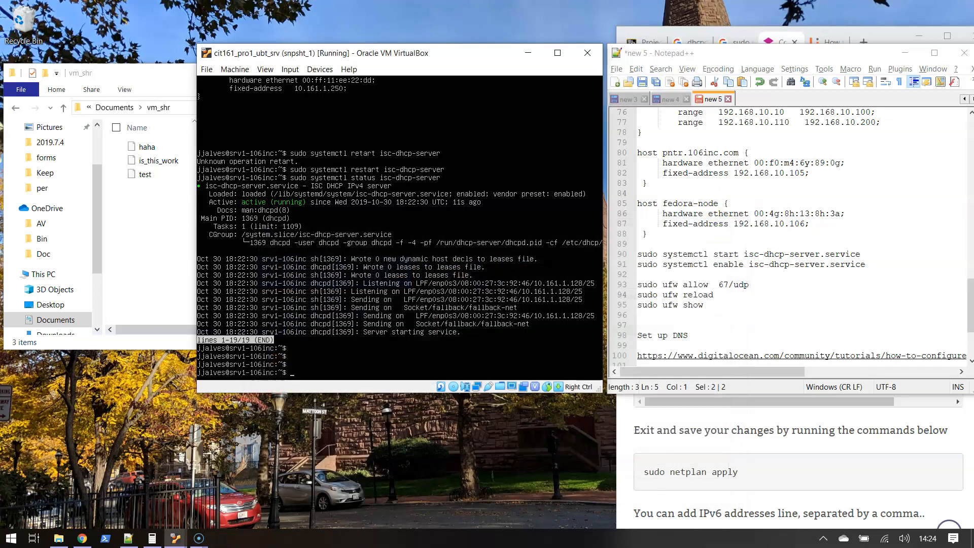
# Sign in to the Kali VM as root with its password and open a root terminal
pyautogui.moveTo(182, 539)
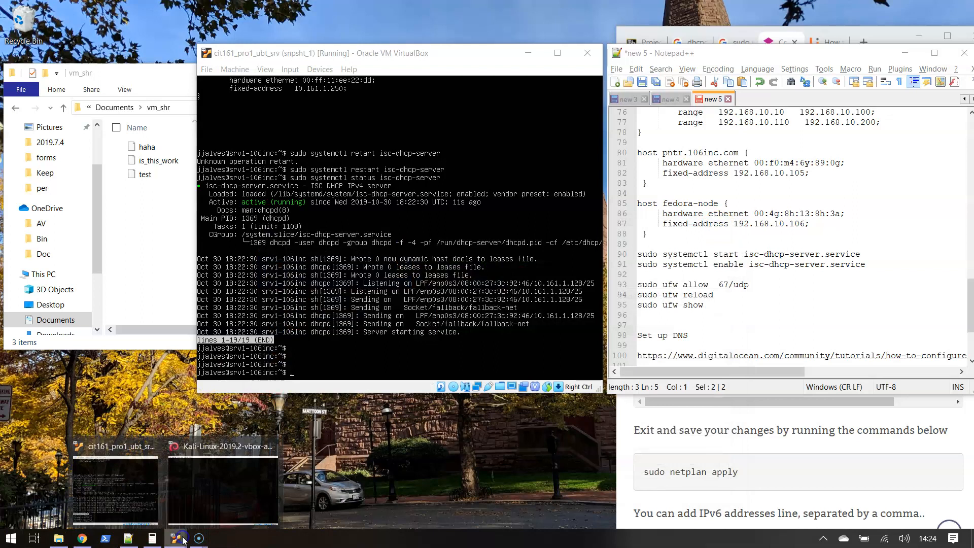
pyautogui.click(216, 494)
pyautogui.write('root')
pyautogui.press('Return')
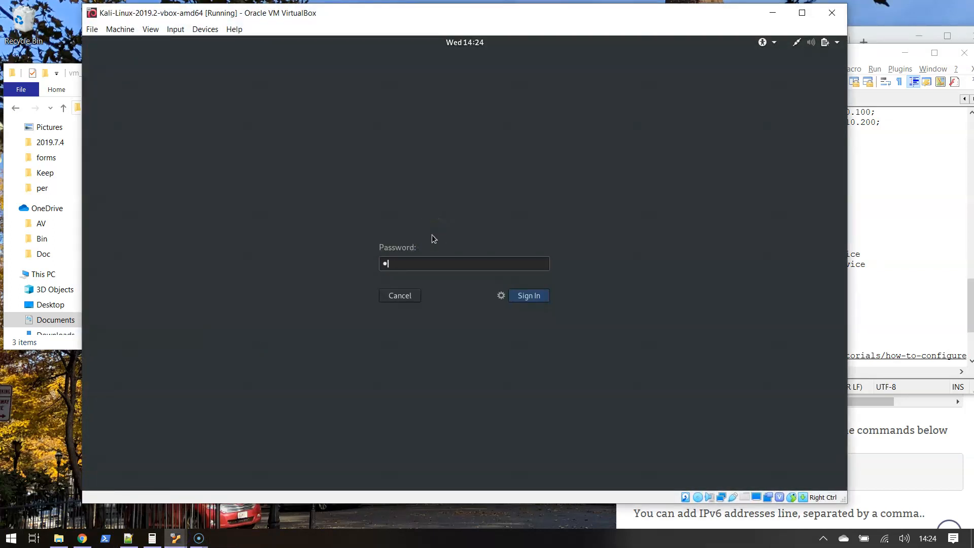
pyautogui.press('Return')
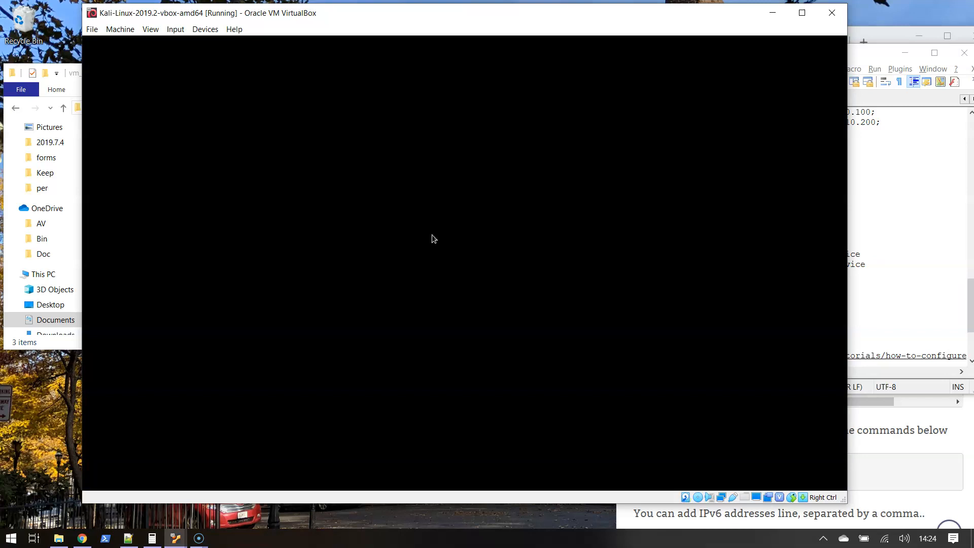
pyautogui.click(262, 247)
pyautogui.click(194, 162)
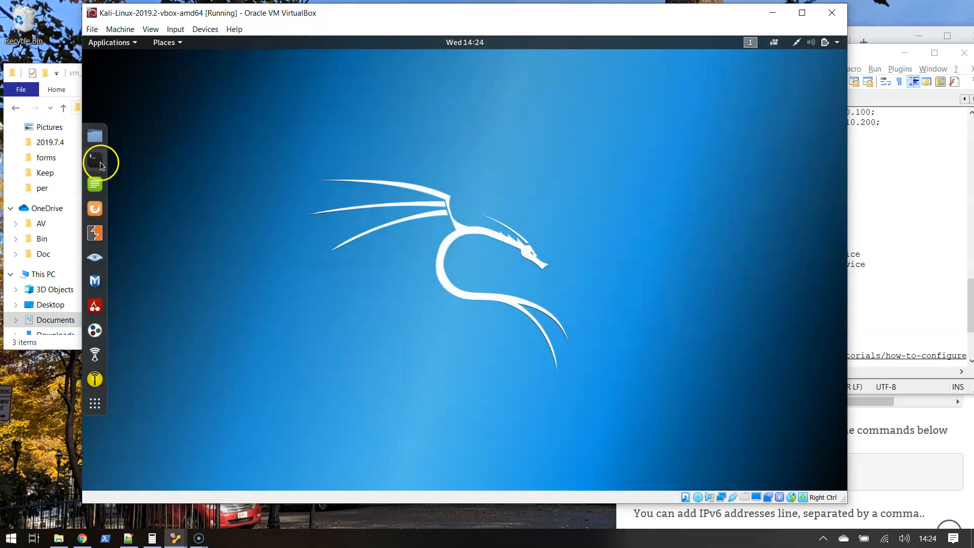
pyautogui.click(101, 166)
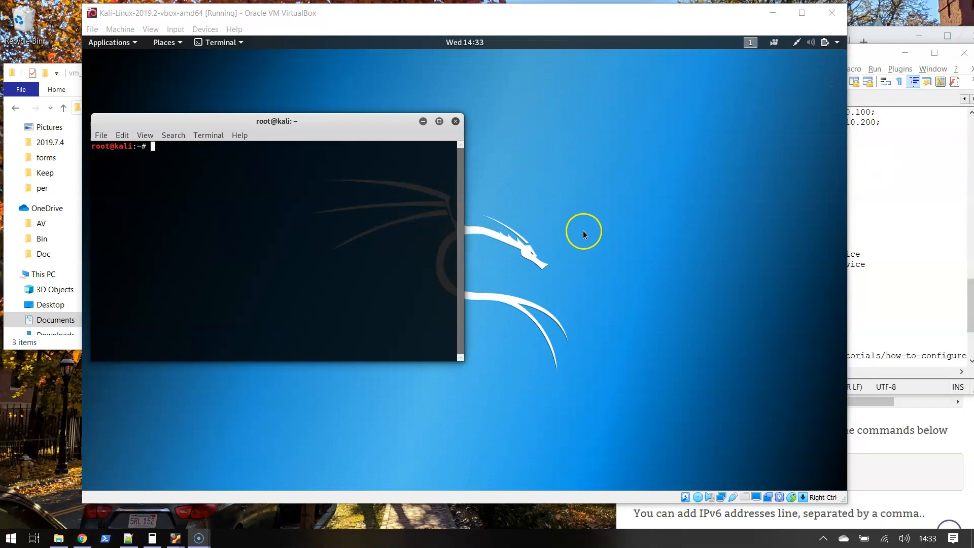
# Run ifconfig in Kali to confirm eth0 received 10.161.1.129
pyautogui.click(360, 236)
pyautogui.write('ifconfig')
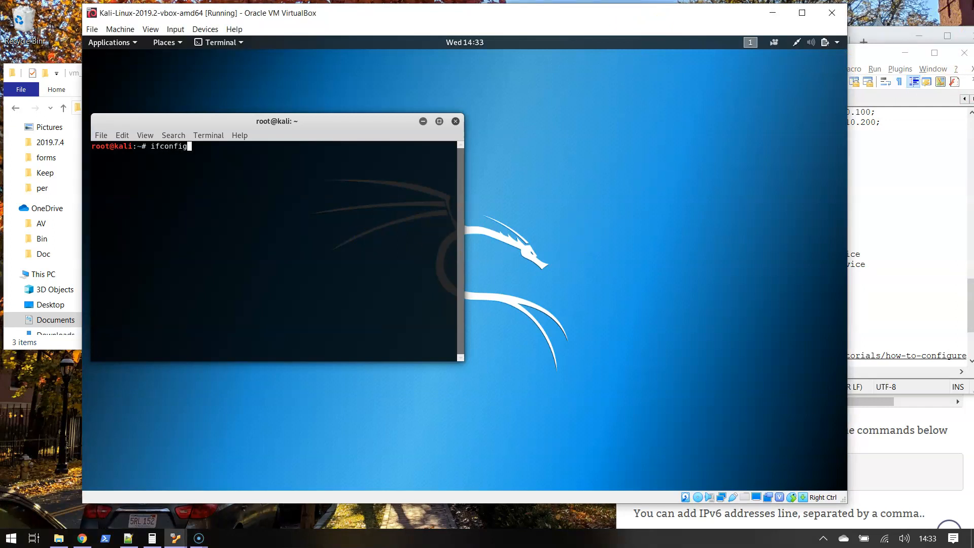
pyautogui.press('Return')
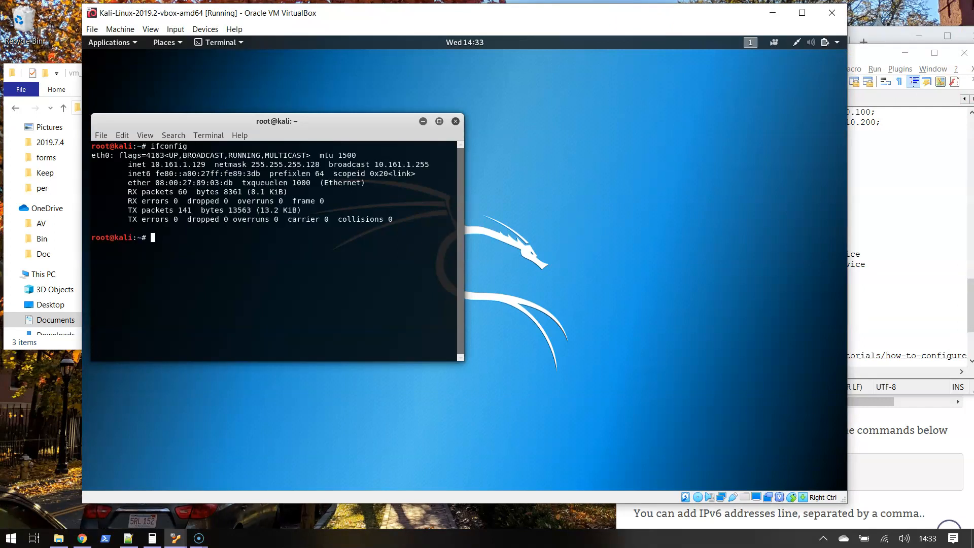
pyautogui.press('Up')
pyautogui.press('Down')
# Ping the server at 10.161.1.253 and confirm 4 of 4 replies with 0% loss
pyautogui.write('pin')
pyautogui.write('g ')
pyautogui.write('10.161')
pyautogui.write('.1.')
pyautogui.write('12')
pyautogui.press('BackSpace')
pyautogui.write('253')
pyautogui.press('Return')
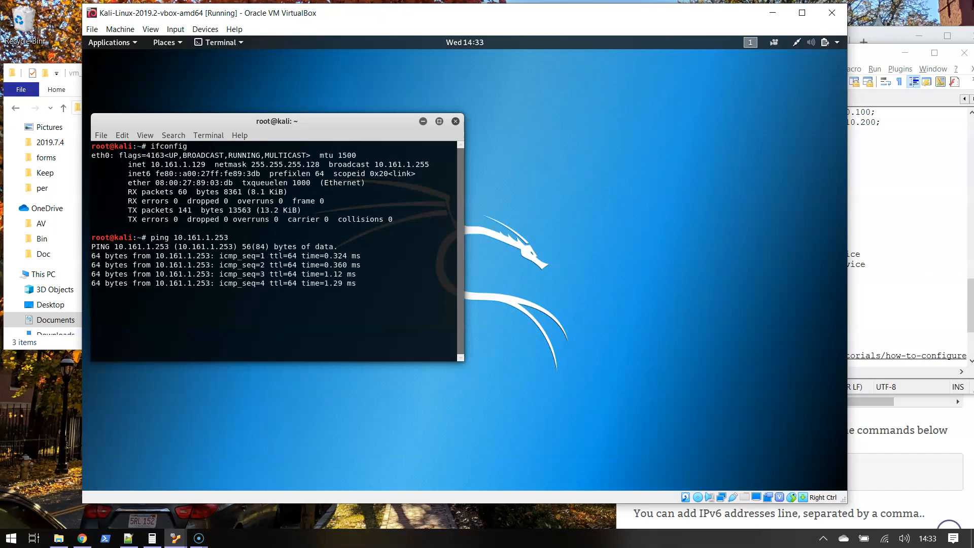
pyautogui.hotkey('ctrl', 'c')
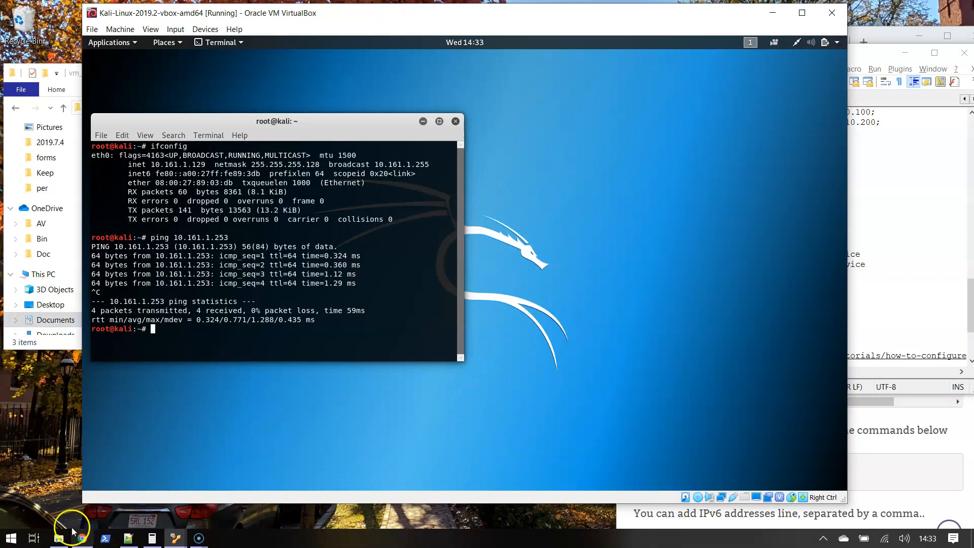
pyautogui.click(182, 539)
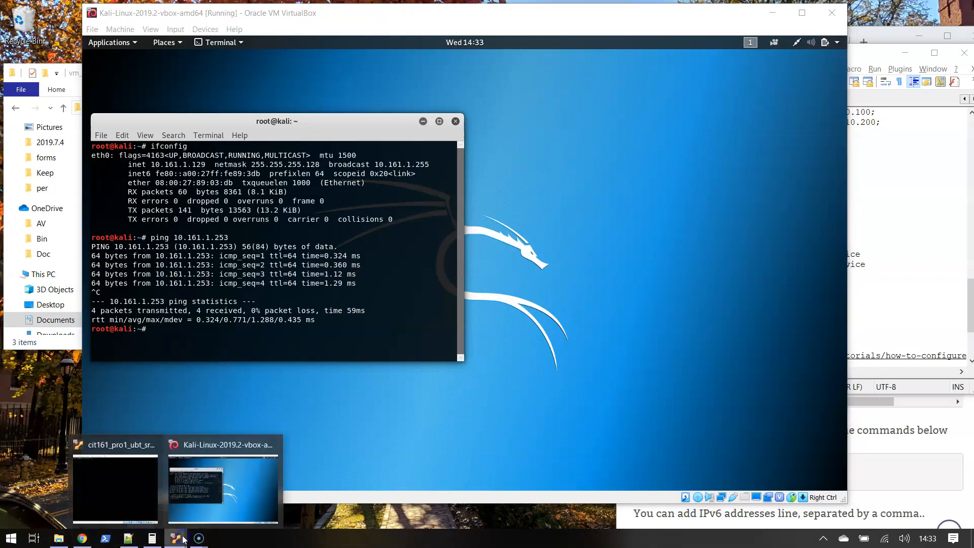
# Disable and then re-enable the Ubuntu server's ufw firewall
pyautogui.click(121, 488)
pyautogui.press('Return')
pyautogui.press('Return')
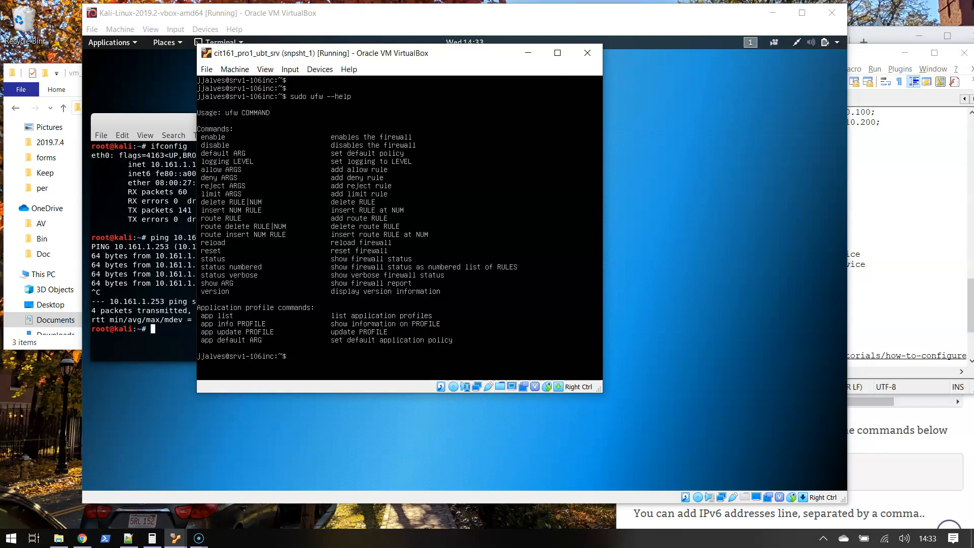
pyautogui.press('Up')
pyautogui.press('BackSpace')
pyautogui.press('BackSpace')
pyautogui.press('BackSpace')
pyautogui.press('BackSpace')
pyautogui.press('BackSpace')
pyautogui.press('BackSpace')
pyautogui.write('disable')
pyautogui.press('Return')
pyautogui.press('Up')
pyautogui.press('BackSpace')
pyautogui.press('BackSpace')
pyautogui.press('BackSpace')
pyautogui.press('BackSpace')
pyautogui.press('BackSpace')
pyautogui.press('BackSpace')
pyautogui.press('BackSpace')
pyautogui.write('enable')
pyautogui.press('Return')
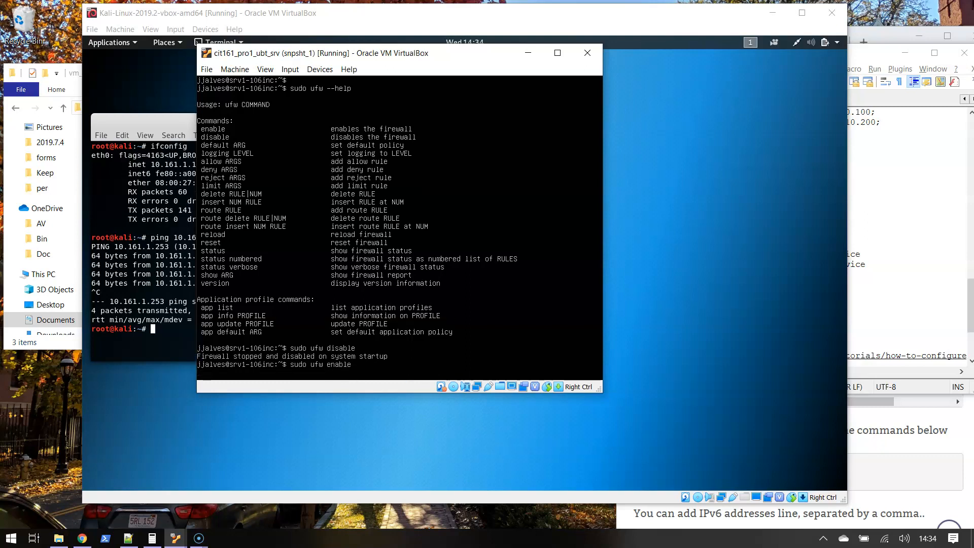
# Allow 67/udp in ufw, check the firewall status, and rearrange the VM windows
pyautogui.press('Up')
pyautogui.press('BackSpace')
pyautogui.press('BackSpace')
pyautogui.press('BackSpace')
pyautogui.press('BackSpace')
pyautogui.press('BackSpace')
pyautogui.press('BackSpace')
pyautogui.write('allo')
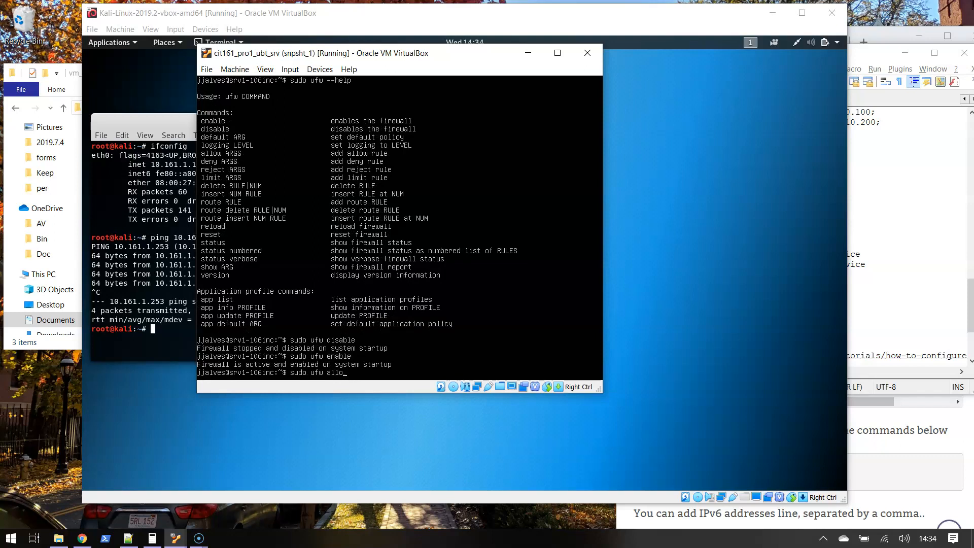
pyautogui.write('w 67/udp')
pyautogui.press('Return')
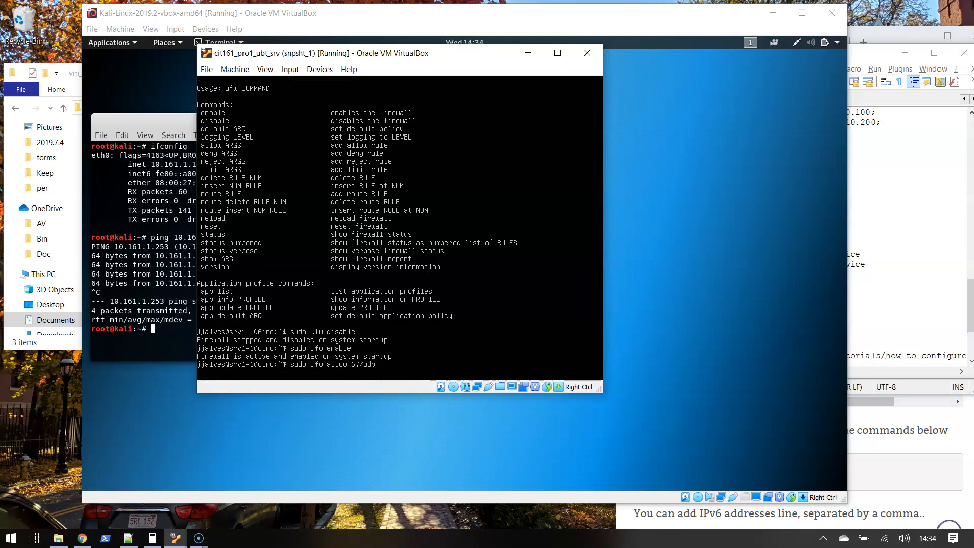
pyautogui.press('Up')
pyautogui.press('Up')
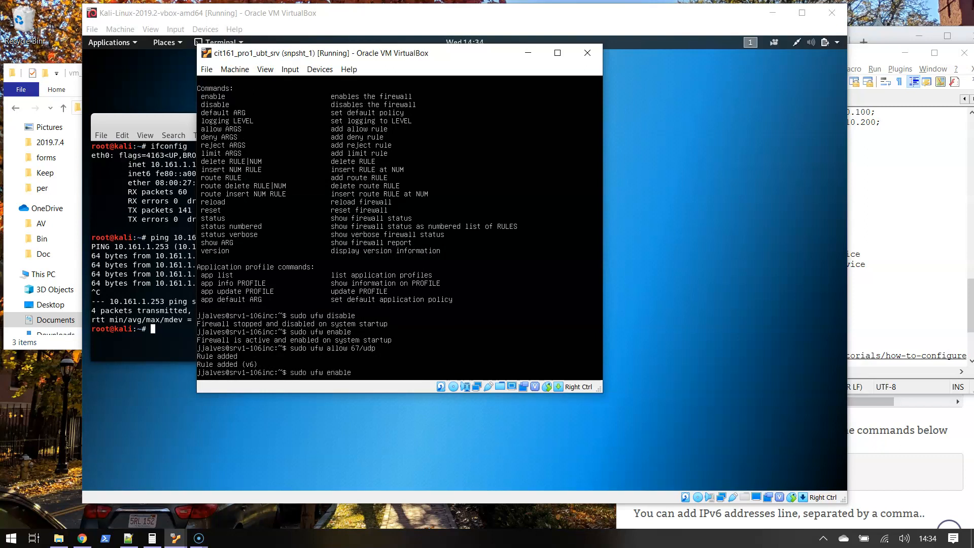
pyautogui.press('BackSpace')
pyautogui.press('BackSpace')
pyautogui.press('BackSpace')
pyautogui.press('BackSpace')
pyautogui.press('BackSpace')
pyautogui.write('status')
pyautogui.press('Return')
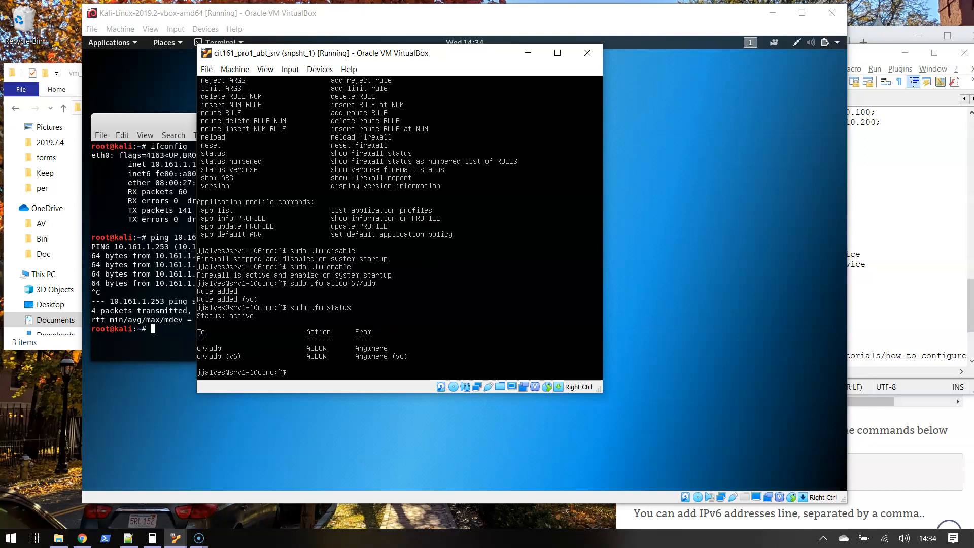
pyautogui.moveTo(367, 56); pyautogui.dragTo(675, 126)
pyautogui.moveTo(609, 15); pyautogui.dragTo(512, 18)
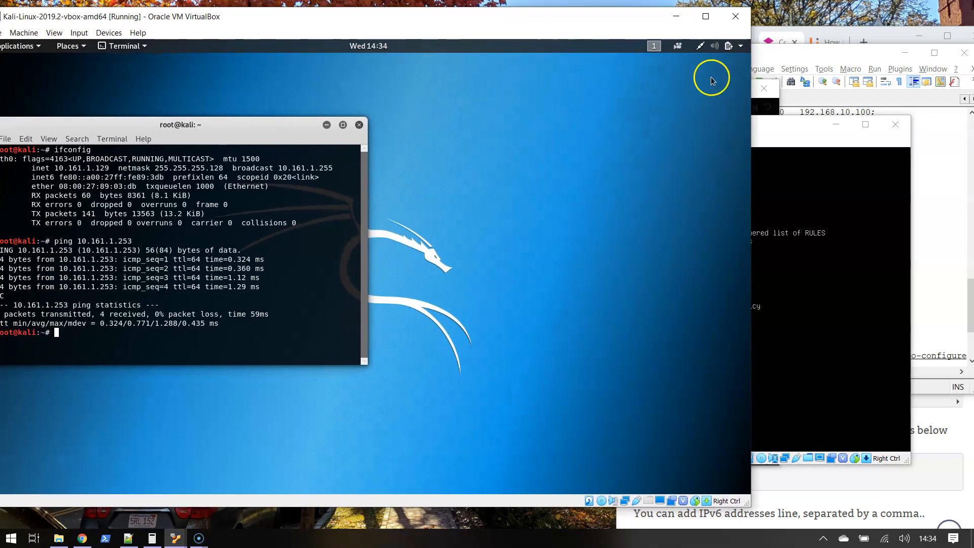
# Open /etc/dhcp/dhcpd.conf in nano, page through it, and exit the editor
pyautogui.click(787, 128)
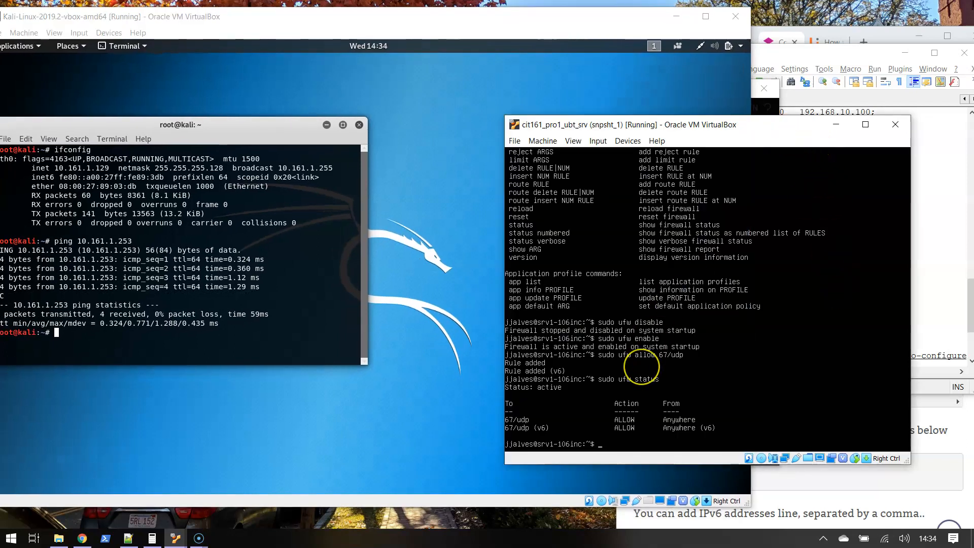
pyautogui.press('Return')
pyautogui.press('Return')
pyautogui.press('Up')
pyautogui.press('Up')
pyautogui.press('Up')
pyautogui.press('Up')
pyautogui.press('Up')
pyautogui.press('Up')
pyautogui.press('Up')
pyautogui.press('Up')
pyautogui.press('Up')
pyautogui.press('Up')
pyautogui.press('Up')
pyautogui.press('Up')
pyautogui.press('Up')
pyautogui.press('Up')
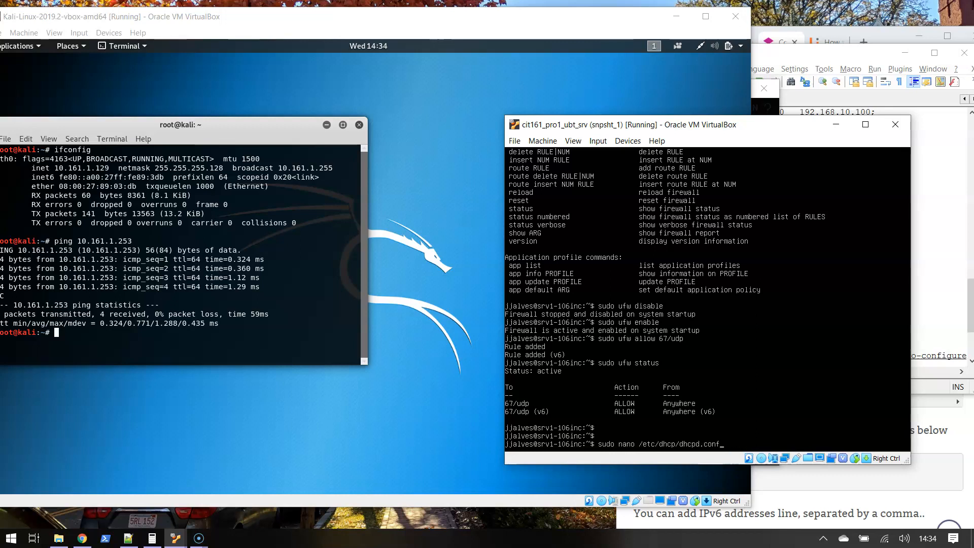
pyautogui.press('Return')
pyautogui.press('Down')
pyautogui.press('Down')
pyautogui.press('Down')
pyautogui.press('Down')
pyautogui.press('Down')
pyautogui.press('Down')
pyautogui.press('Down')
pyautogui.press('Down')
pyautogui.press('Down')
pyautogui.press('Down')
pyautogui.press('Down')
pyautogui.press('Down')
pyautogui.press('Down')
pyautogui.press('Down')
pyautogui.press('Down')
pyautogui.press('Down')
pyautogui.press('Down')
pyautogui.press('Down')
pyautogui.press('Down')
pyautogui.press('Down')
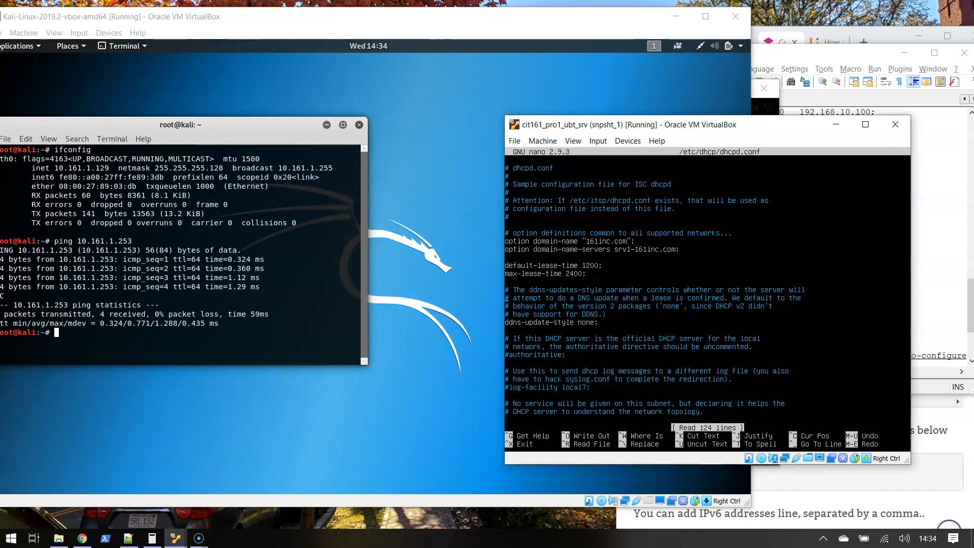
pyautogui.press('Down')
pyautogui.press('Down')
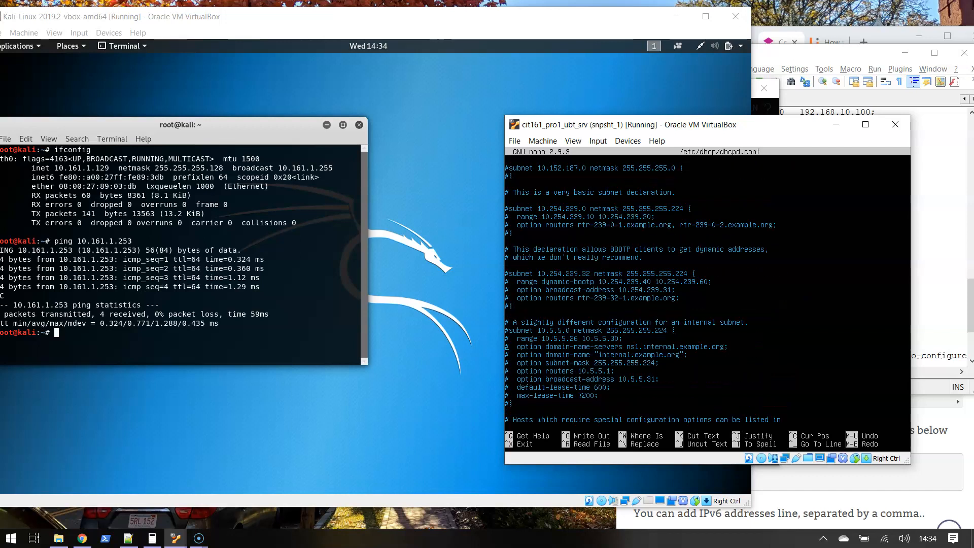
pyautogui.press('Down')
pyautogui.press('Down')
pyautogui.press('Down')
pyautogui.press('Down')
pyautogui.press('Down')
pyautogui.press('Down')
pyautogui.press('Down')
pyautogui.press('Down')
pyautogui.press('Down')
pyautogui.press('Down')
pyautogui.press('Down')
pyautogui.press('Down')
pyautogui.press('Down')
pyautogui.press('Down')
pyautogui.press('Down')
pyautogui.press('Down')
pyautogui.press('Down')
pyautogui.press('Down')
pyautogui.press('Down')
pyautogui.press('Down')
pyautogui.hotkey('ctrl', 'c')
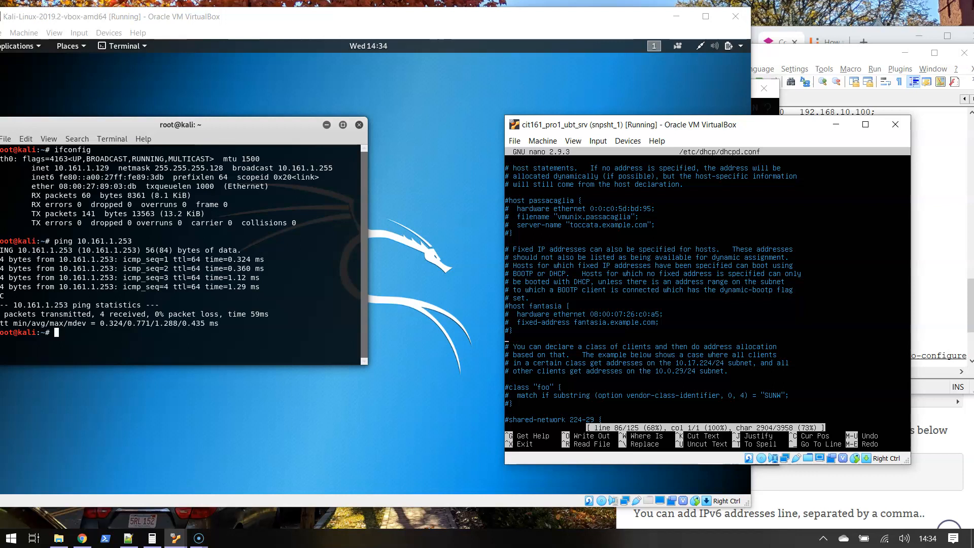
pyautogui.hotkey('ctrl', 'x')
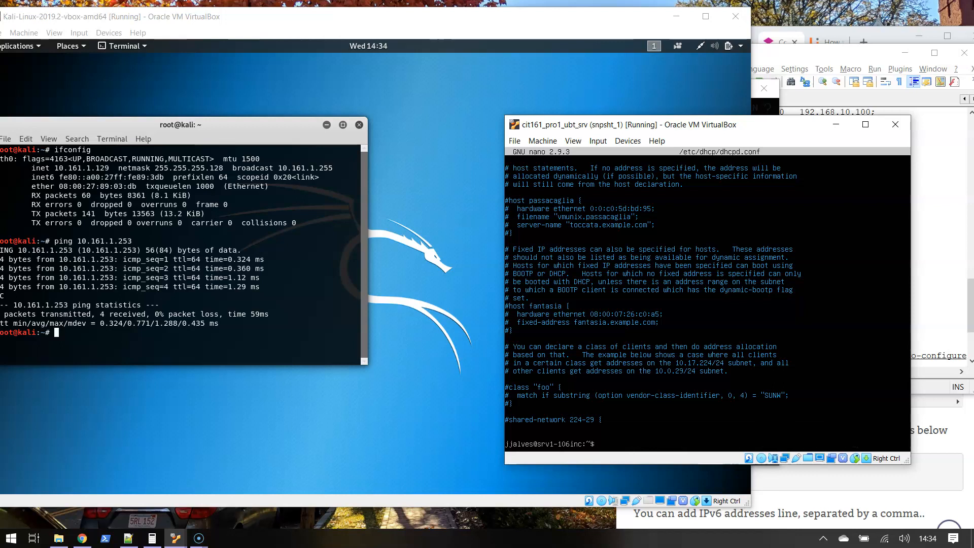
# Copy /etc/dhcp/dhcpd.conf to the 'shr' shared folder in the user's home directory
pyautogui.press('Return')
pyautogui.press('Return')
pyautogui.press('Up')
pyautogui.press('Down')
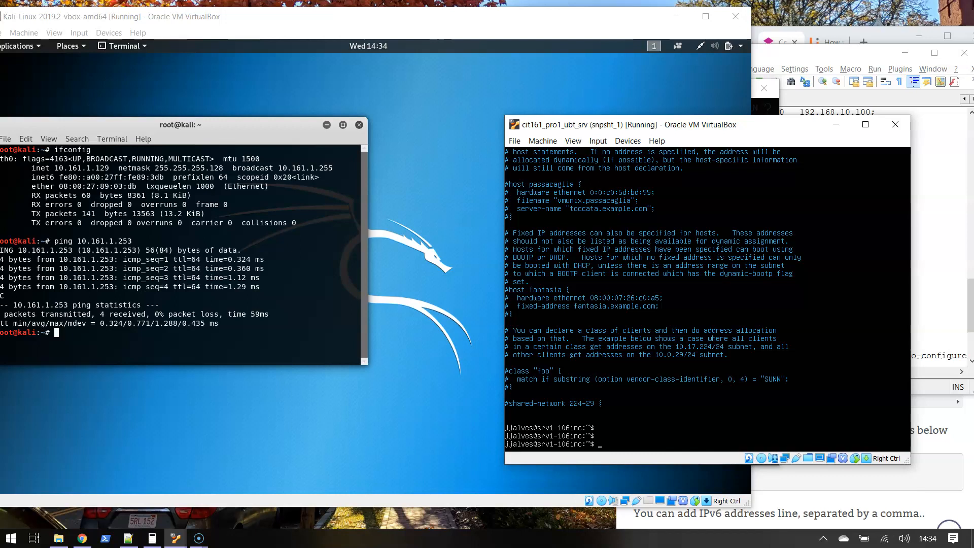
pyautogui.write('cp')
pyautogui.write('/etc/dh')
pyautogui.press('Tab')
pyautogui.write('dh')
pyautogui.press('Tab')
pyautogui.write('.conf')
pyautogui.write('/home/jjalve')
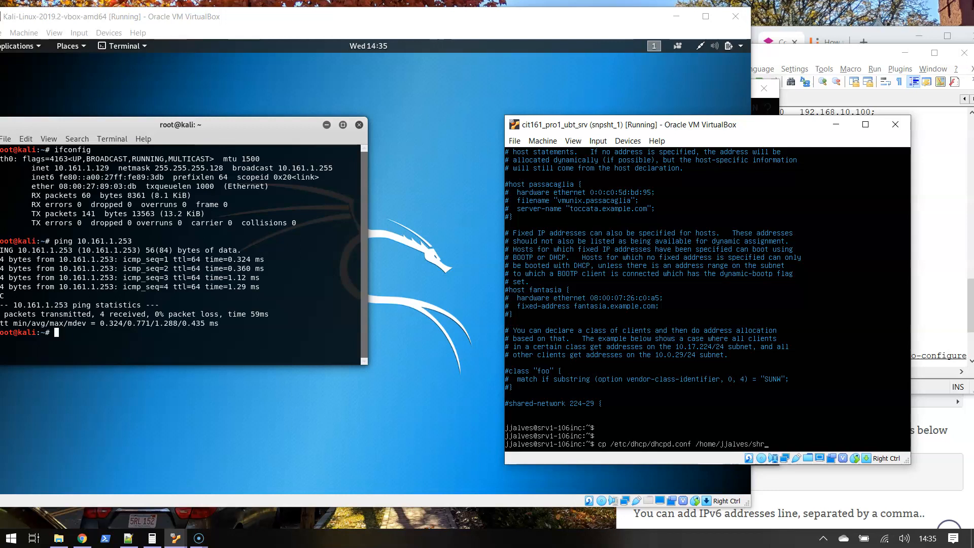
pyautogui.write('s/shr')
pyautogui.press('Return')
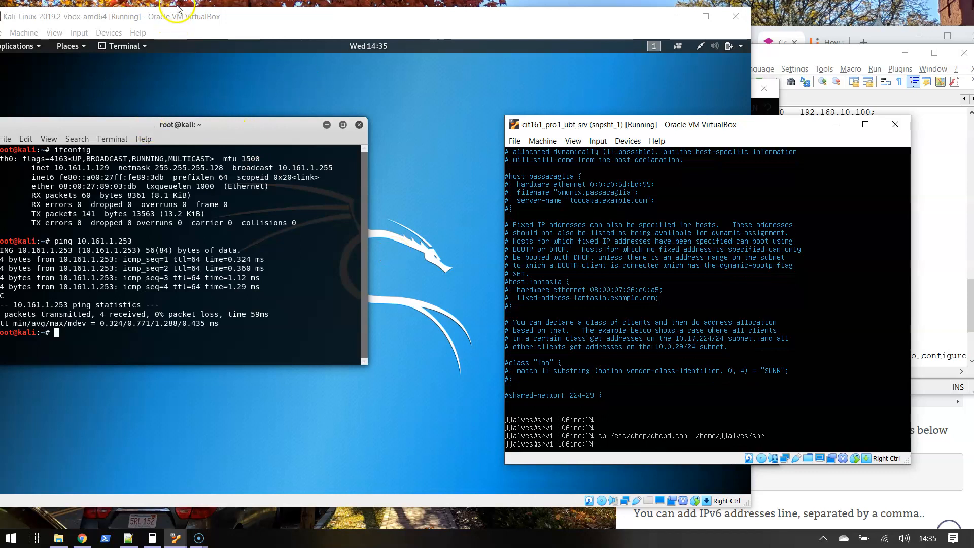
# Open the copied dhcpd.conf from the host's vm_shr folder in Notepad
pyautogui.moveTo(175, 16); pyautogui.dragTo(548, 39)
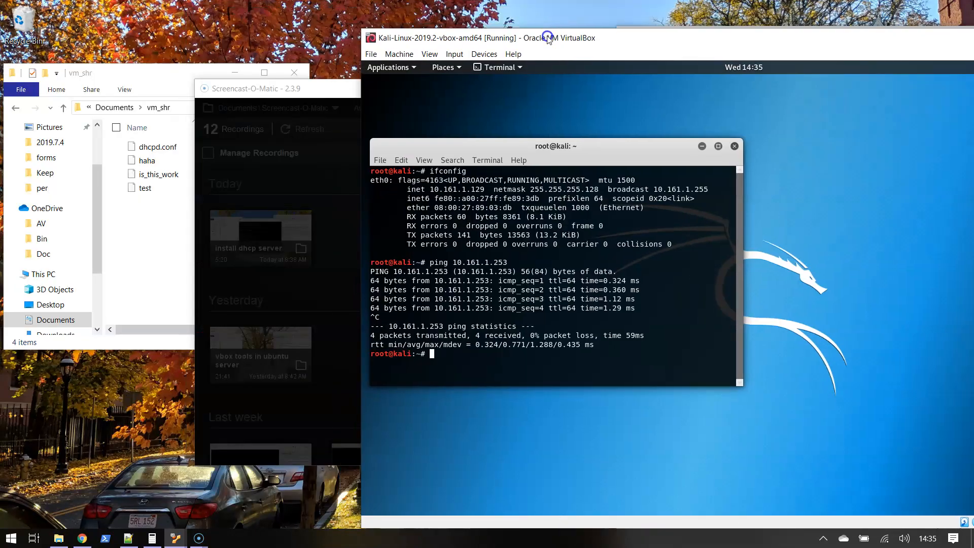
pyautogui.click(168, 234)
pyautogui.doubleClick(173, 147)
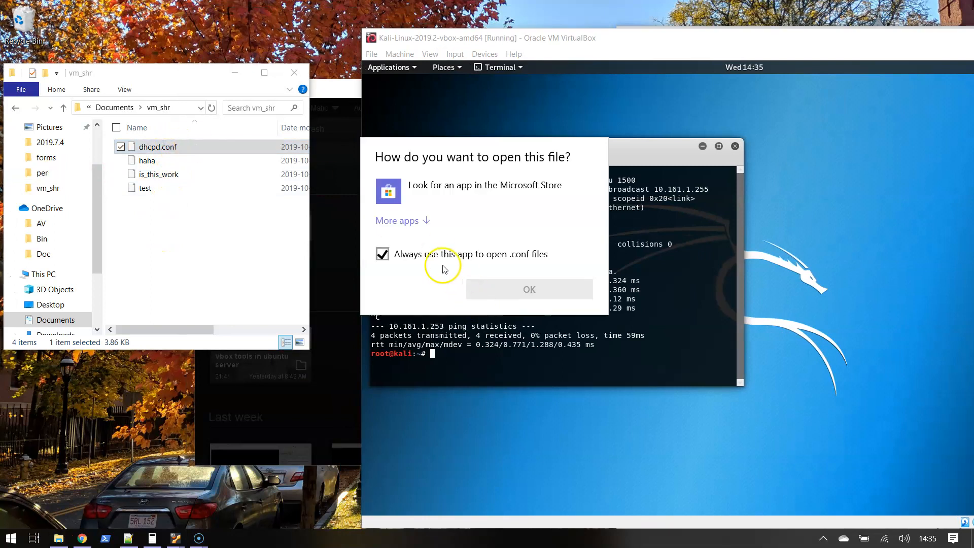
pyautogui.click(421, 221)
pyautogui.click(417, 285)
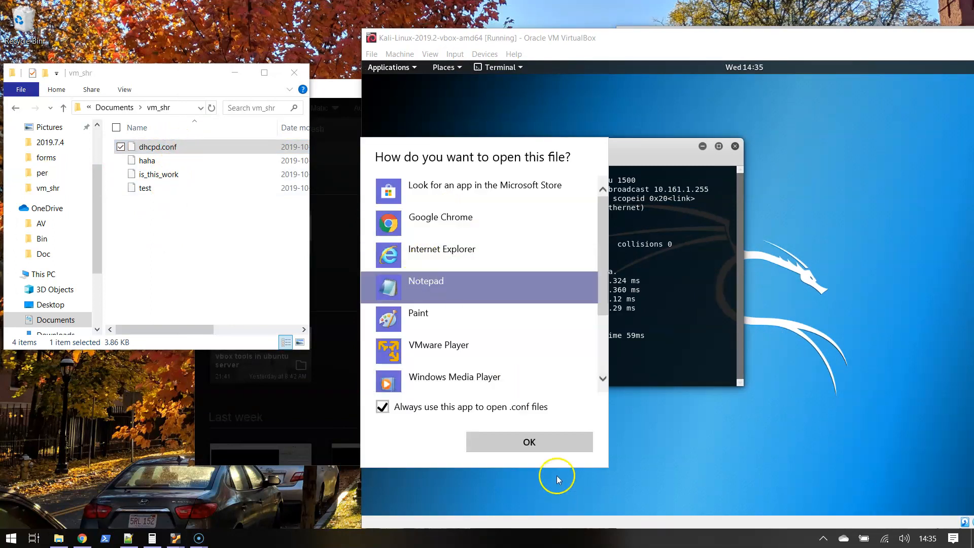
pyautogui.click(557, 442)
# Scroll down to the 10.161.1.128 subnet block, then minimize Notepad
pyautogui.click(144, 75)
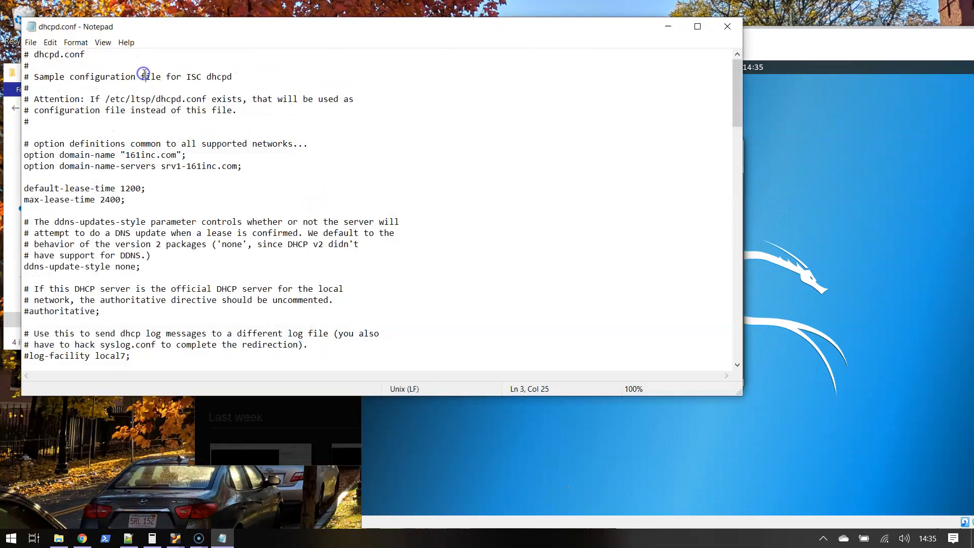
pyautogui.scroll(-20, 144, 74)
pyautogui.scroll(-6, 144, 74)
pyautogui.scroll(1, 144, 74)
pyautogui.scroll(-1, 144, 74)
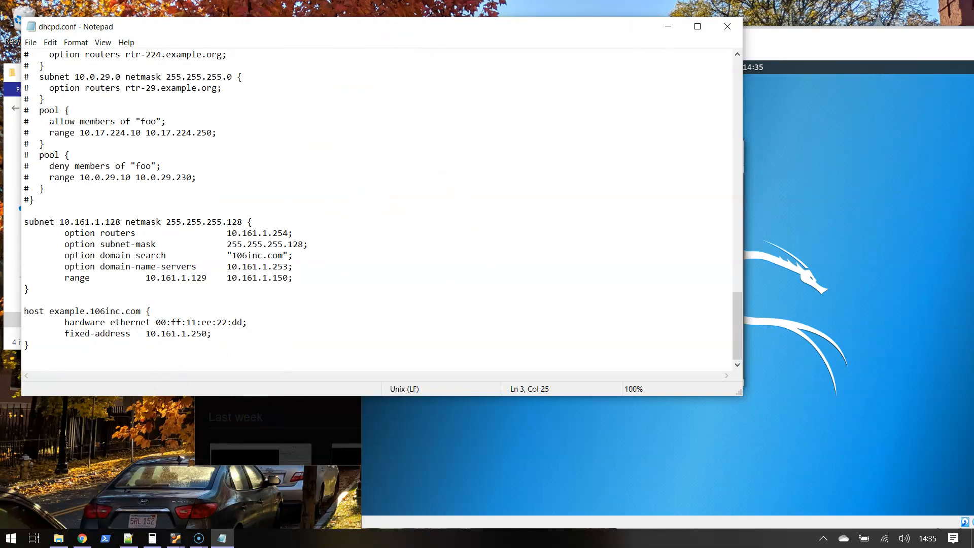
pyautogui.click(675, 26)
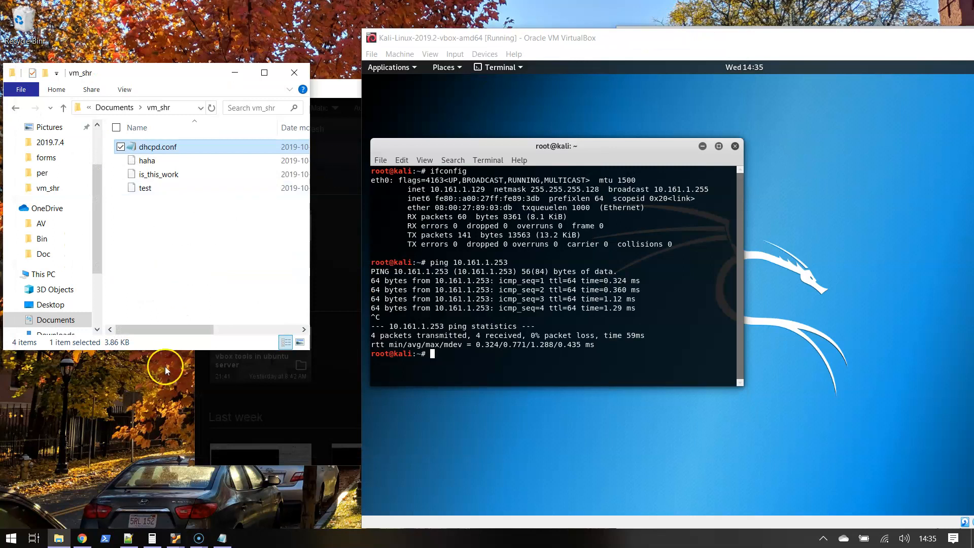